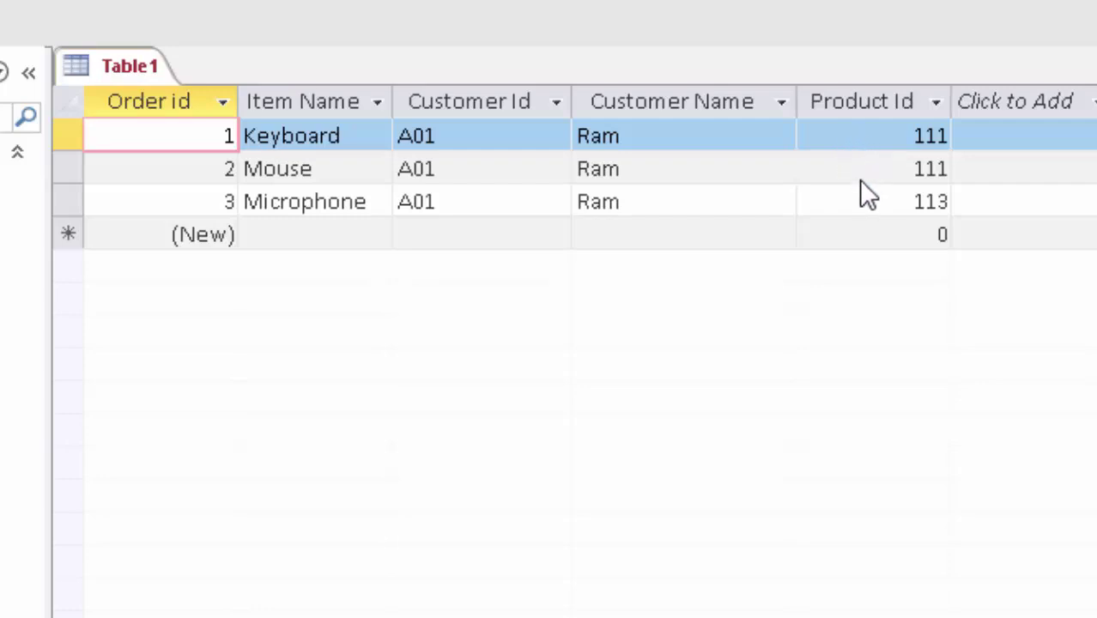
# Step: Inspect the duplicate Product Id and its field properties in Design View, then return to the records
pyautogui.click(900, 169)
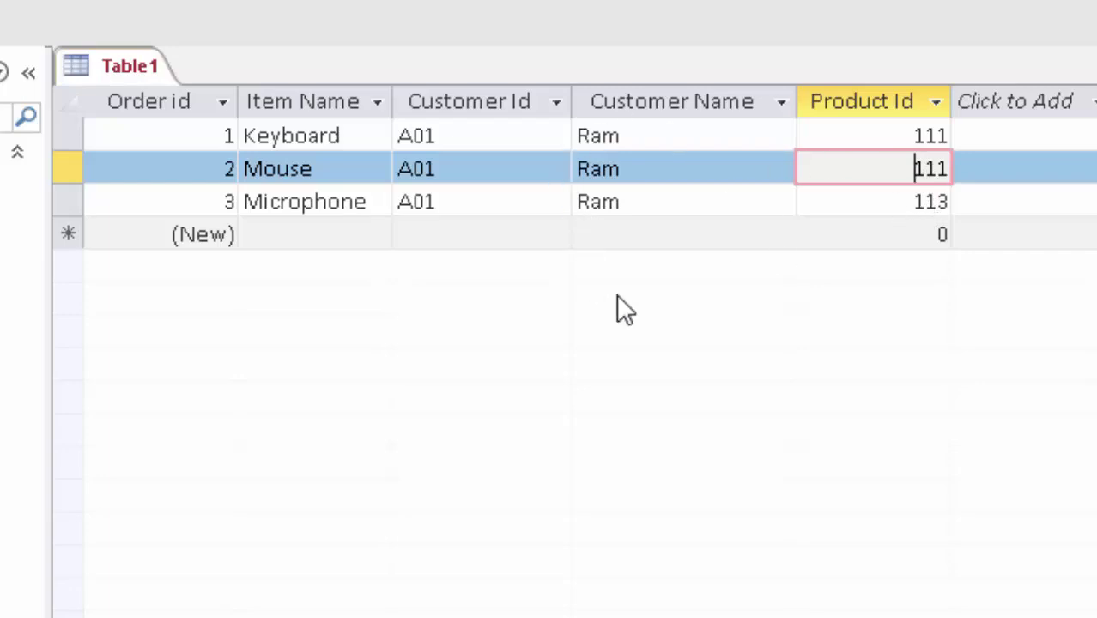
pyautogui.click(26, 2)
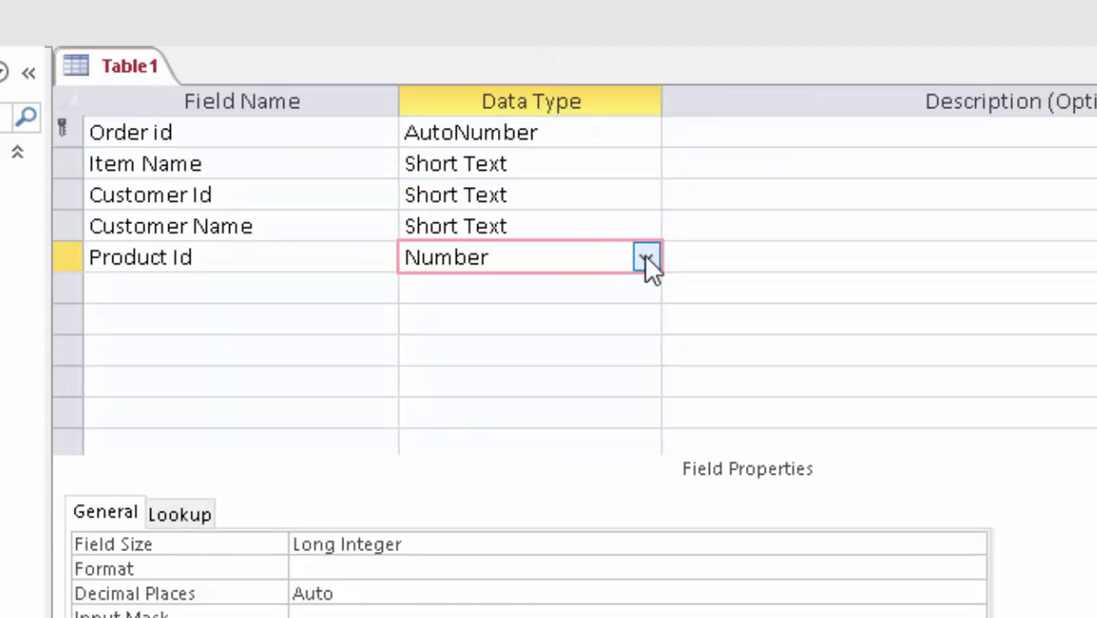
pyautogui.click(477, 592)
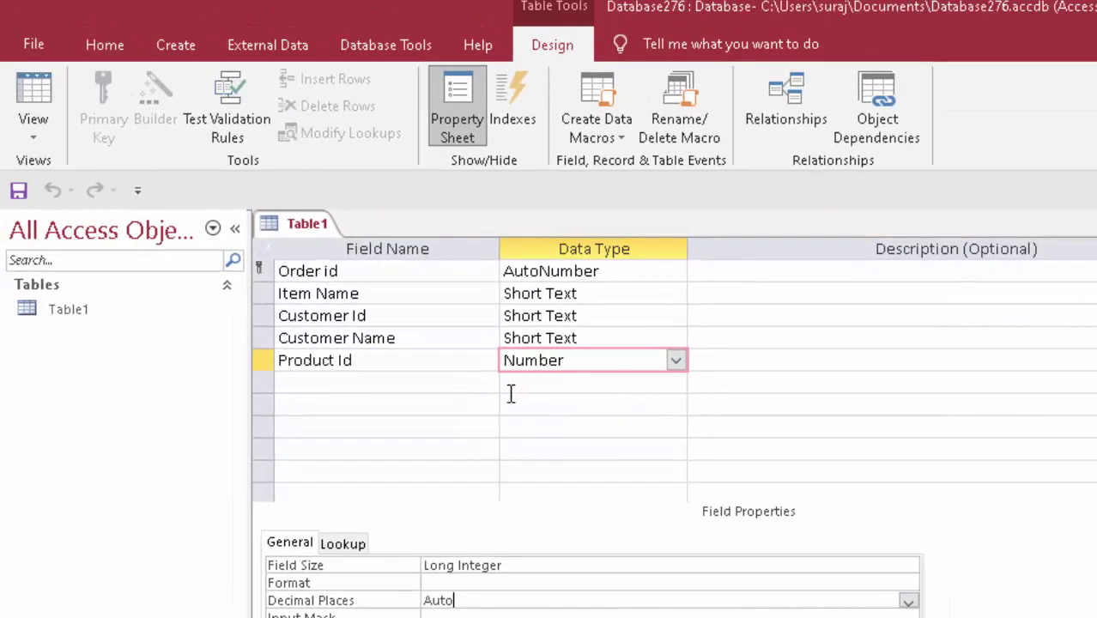
pyautogui.click(35, 99)
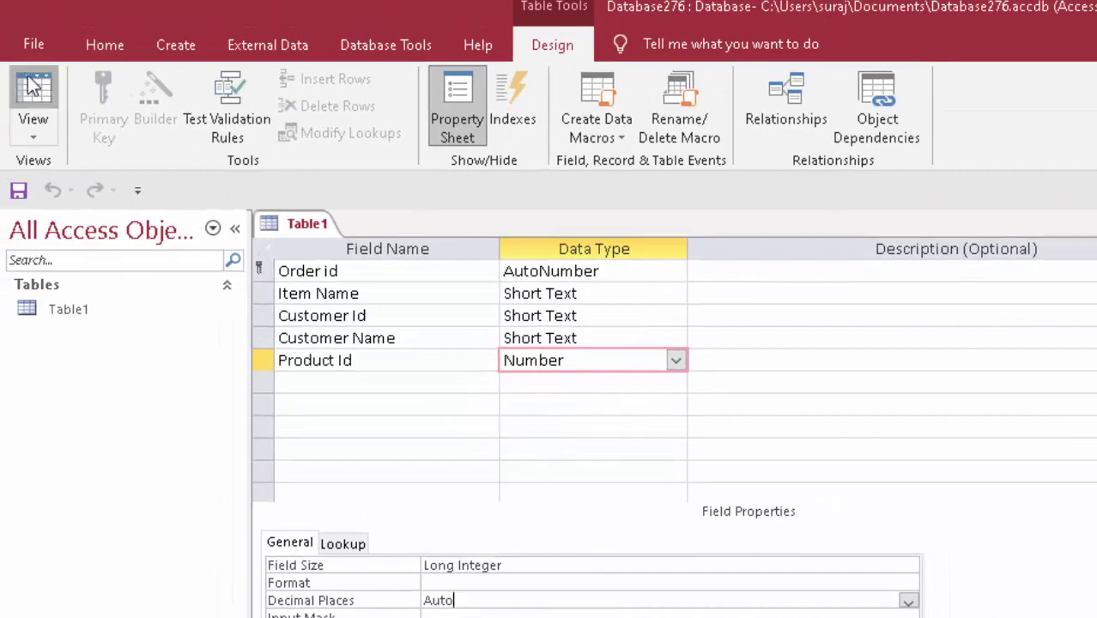
# Step: Add a new record: Headphone, customer A01, the customer's name, Product Id 111
pyautogui.click(855, 340)
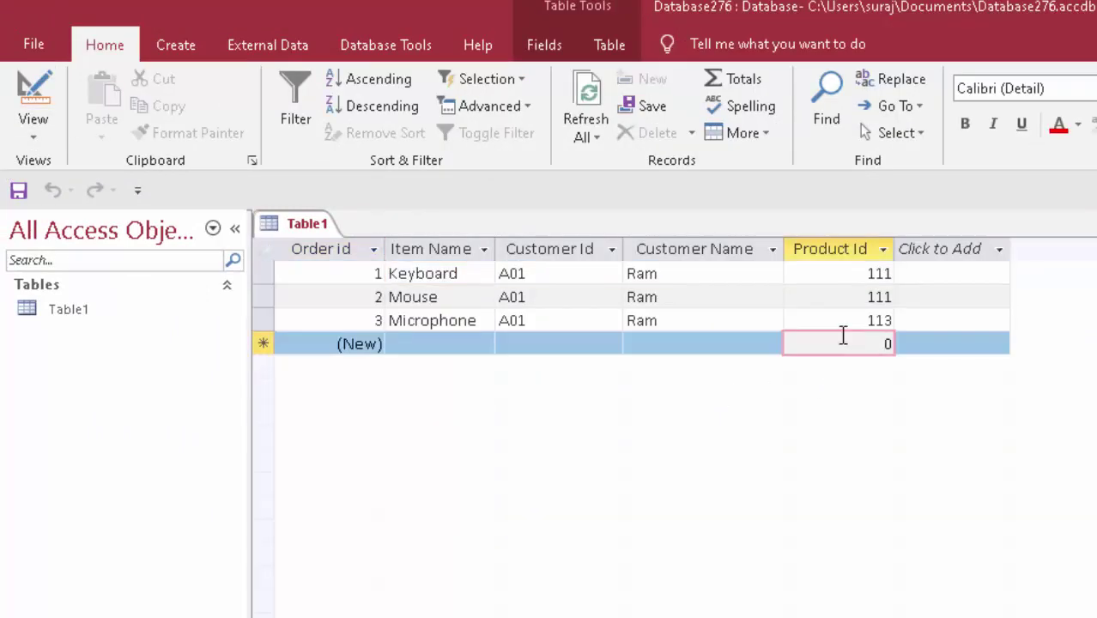
pyautogui.click(451, 342)
pyautogui.write('H')
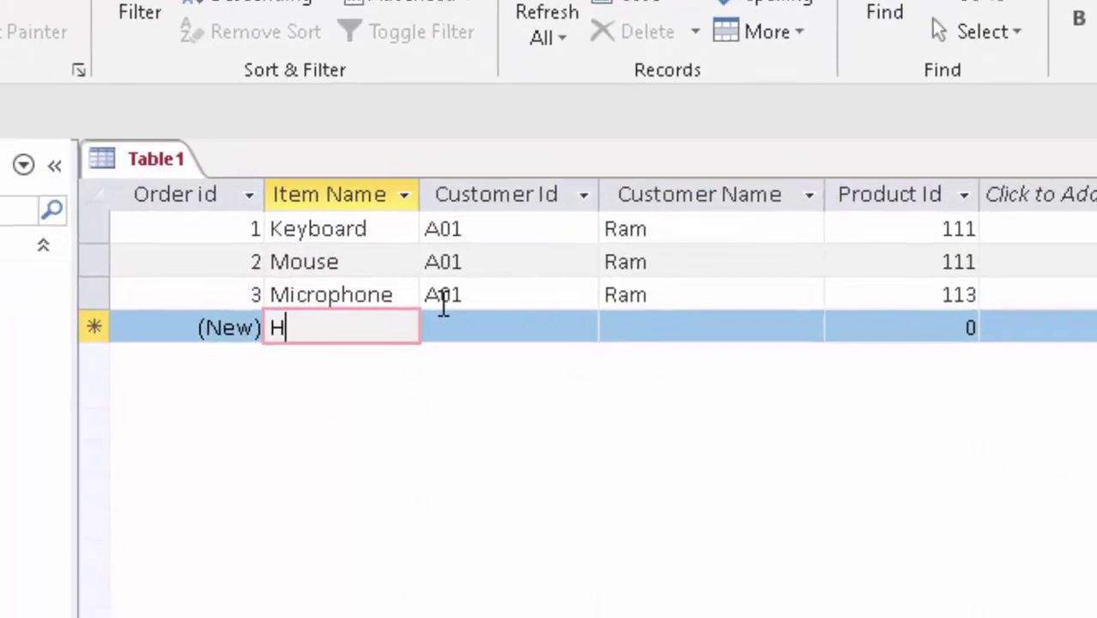
pyautogui.write('eadp')
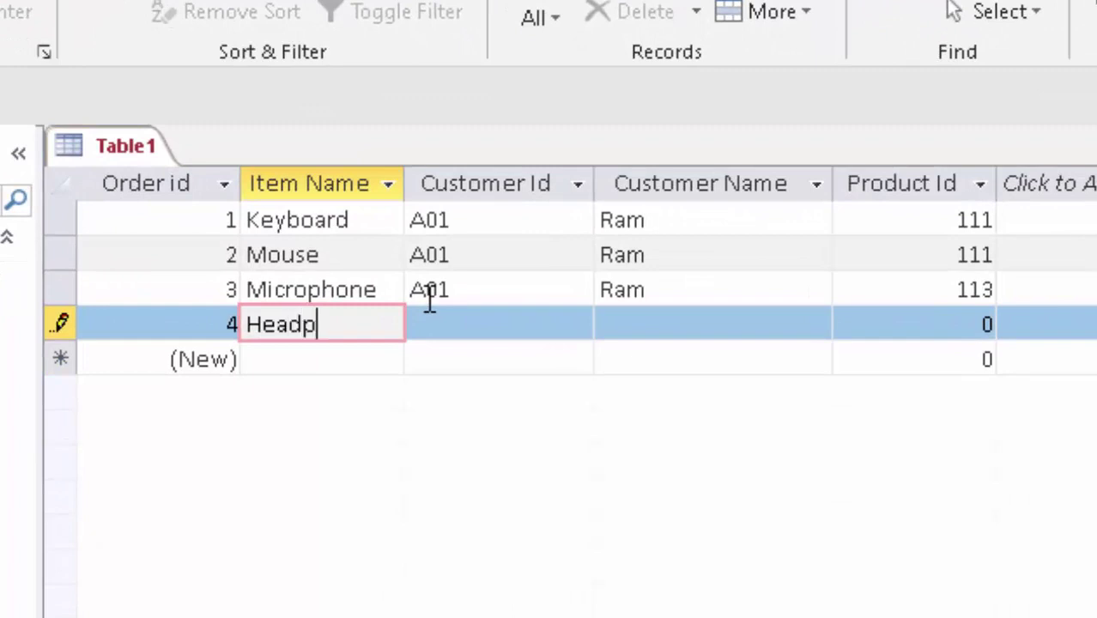
pyautogui.write('hone')
pyautogui.press('Tab')
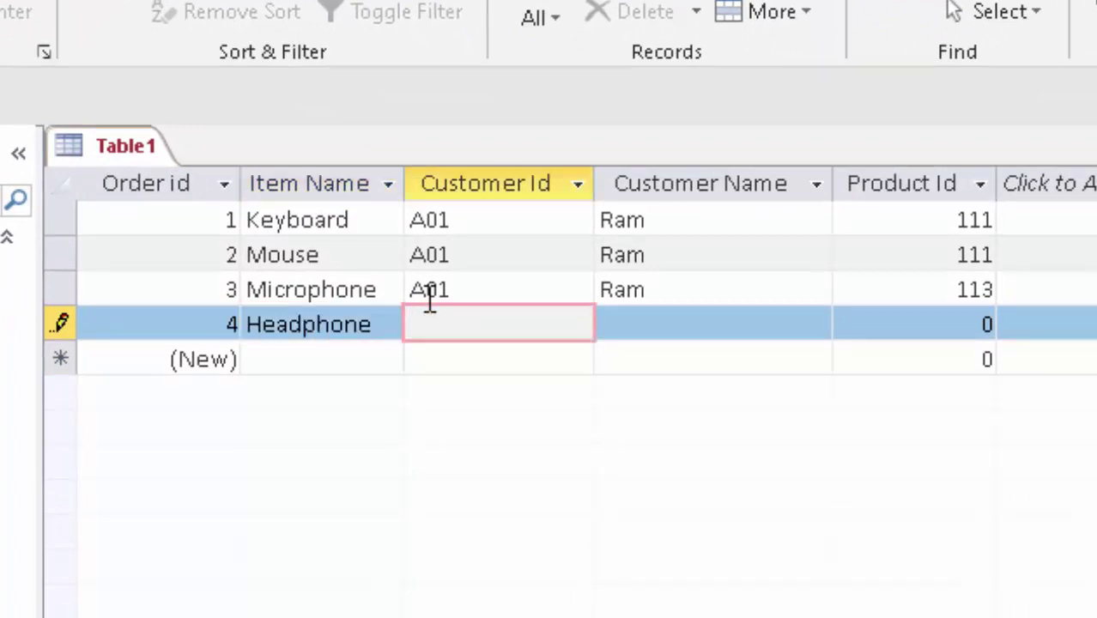
pyautogui.write('A')
pyautogui.write('01')
pyautogui.press('Tab')
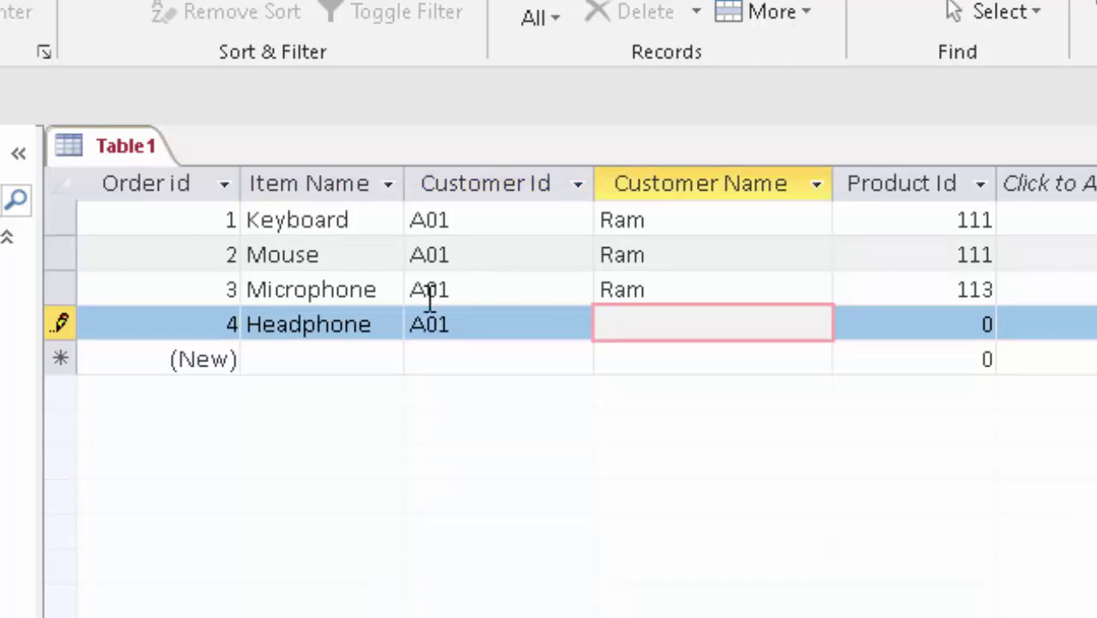
pyautogui.write('Ram')
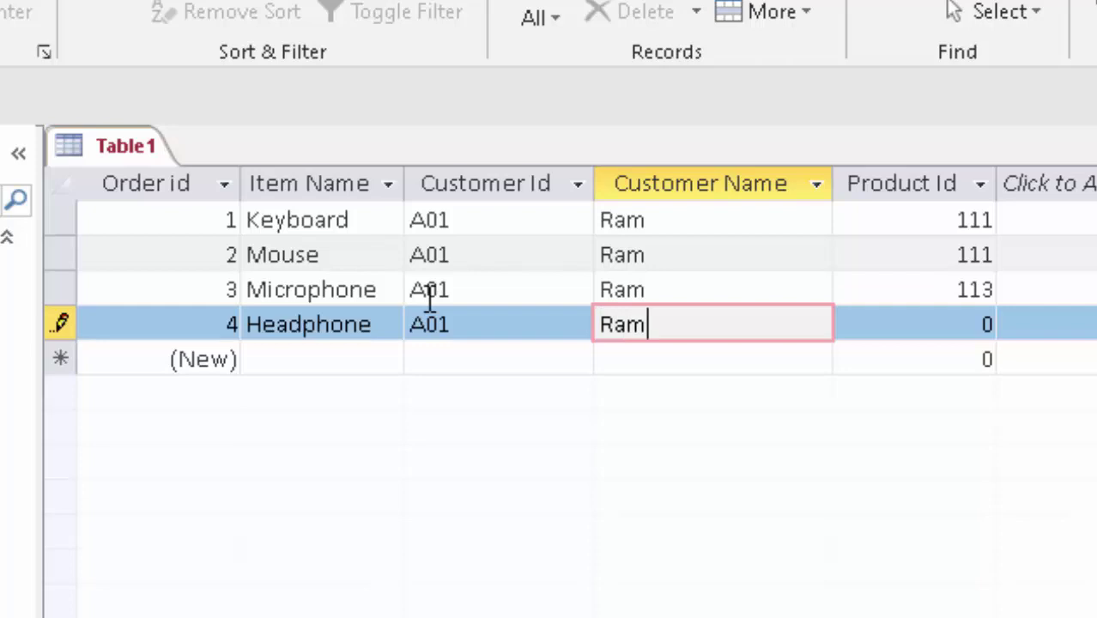
pyautogui.press('Tab')
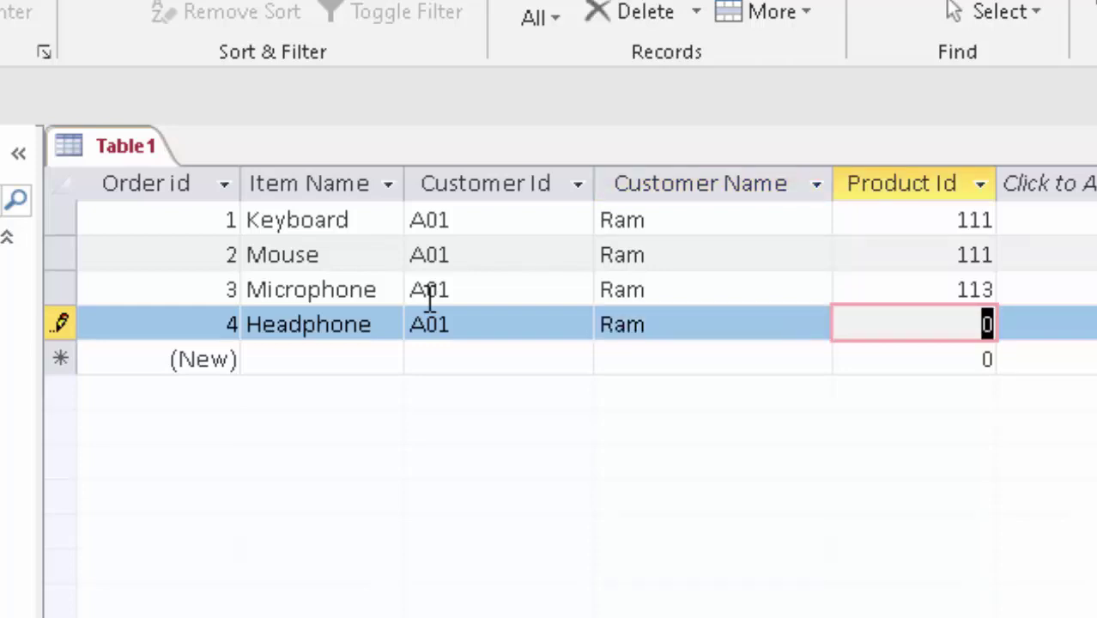
pyautogui.write('111')
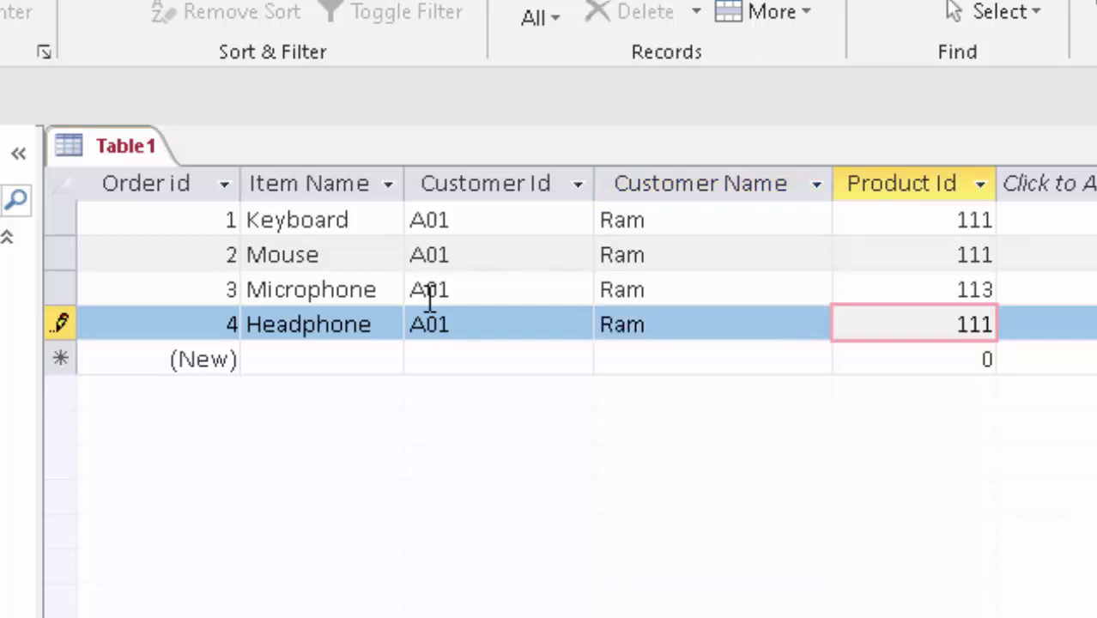
pyautogui.press('Tab')
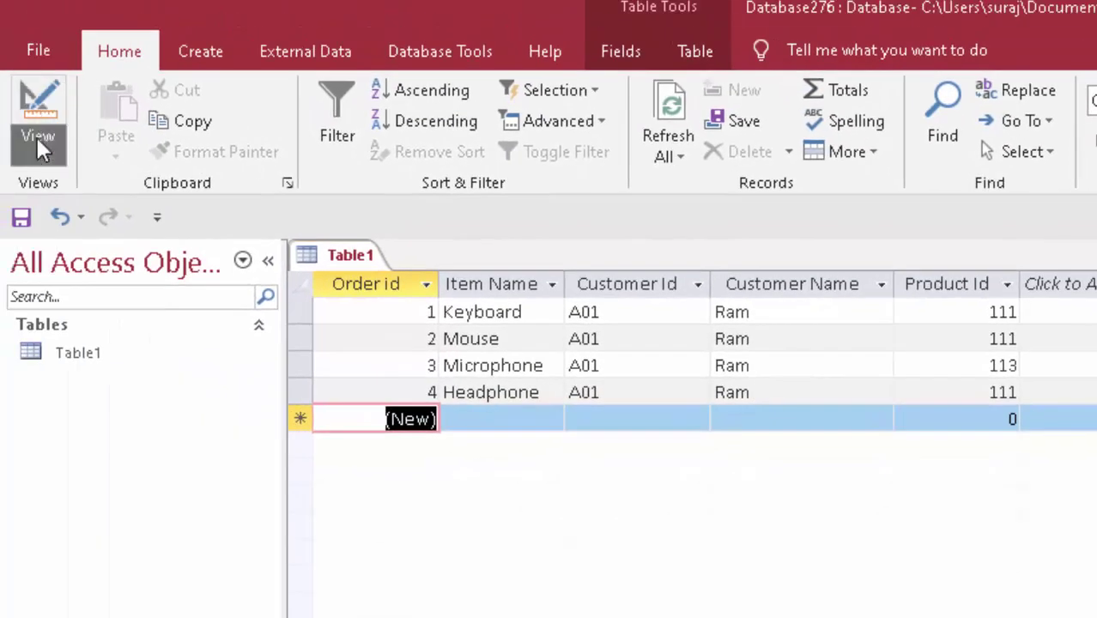
# Step: In Design View, set Product Id's Indexed property to Yes (No Duplicates)
pyautogui.click(38, 133)
pyautogui.click(103, 261)
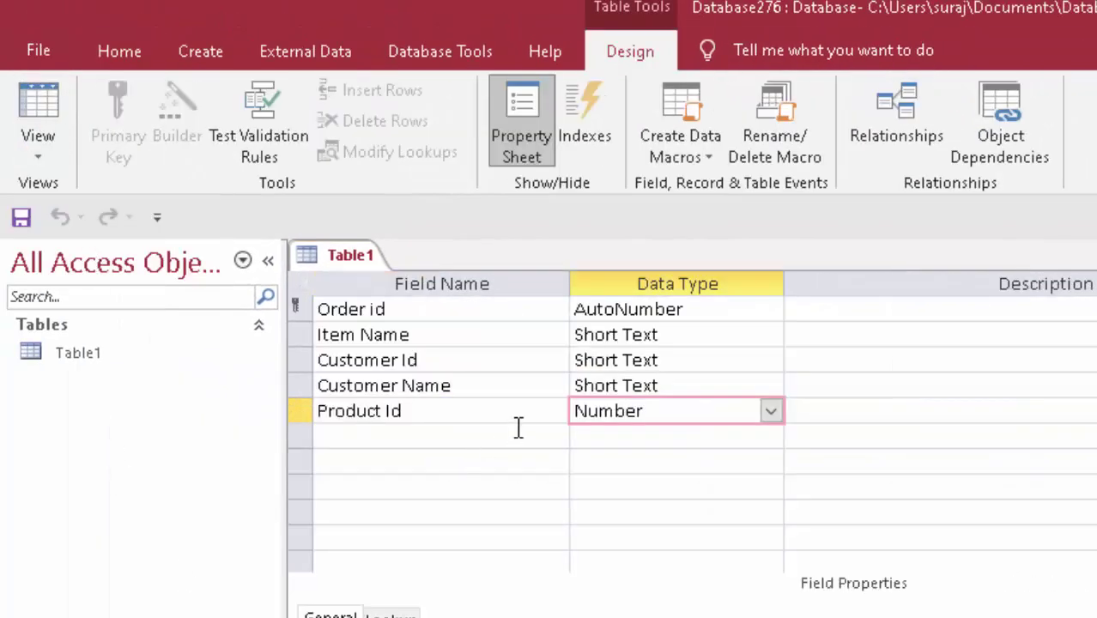
pyautogui.click(598, 363)
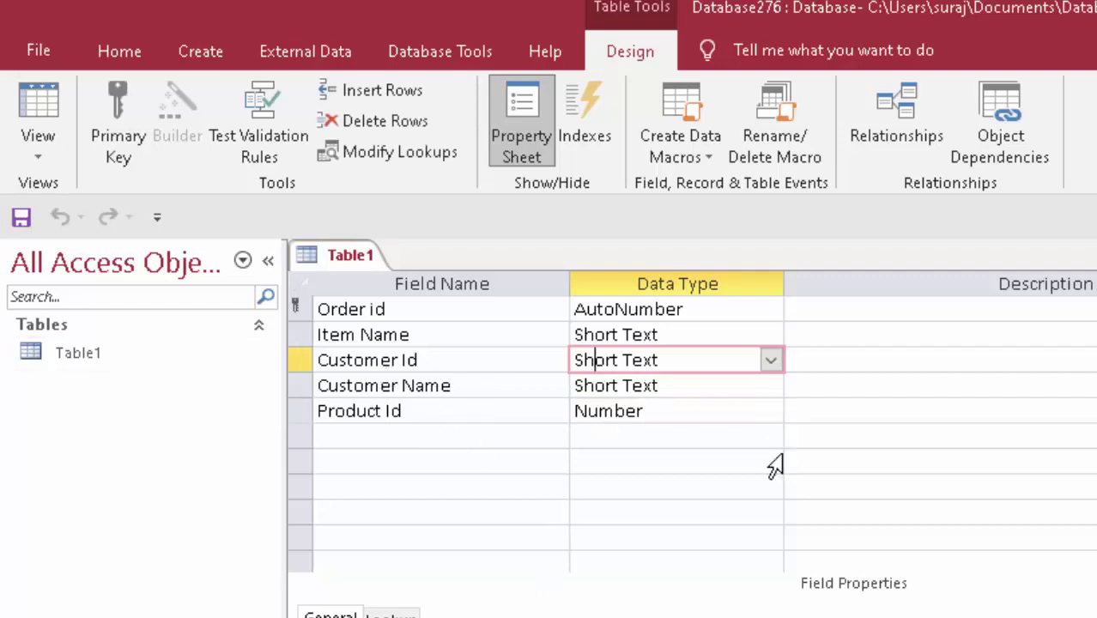
pyautogui.click(701, 411)
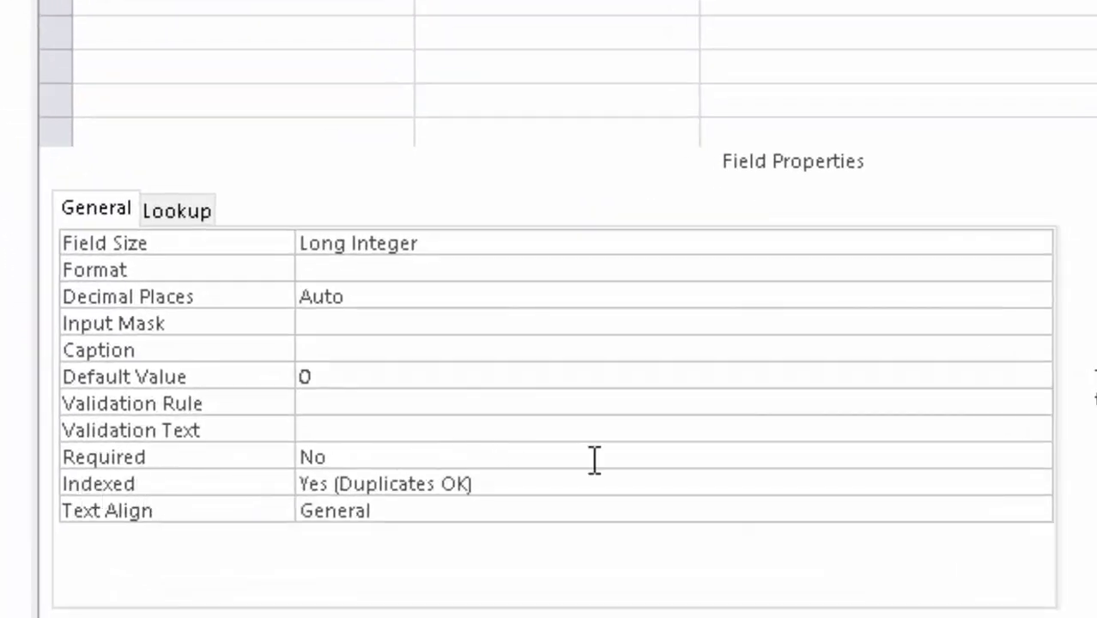
pyautogui.click(683, 484)
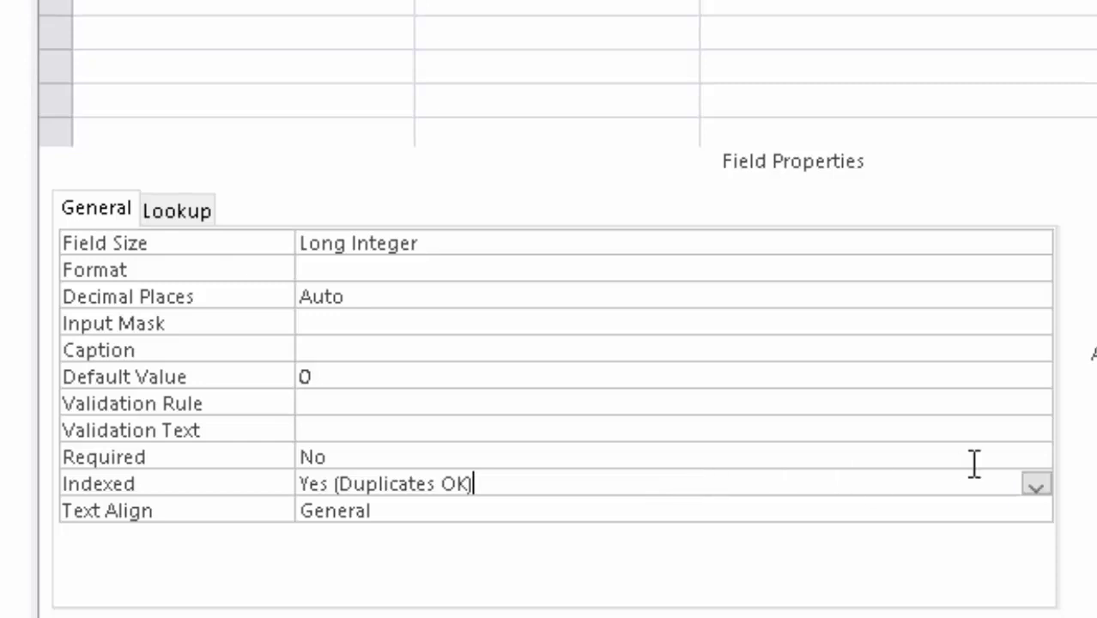
pyautogui.click(1034, 488)
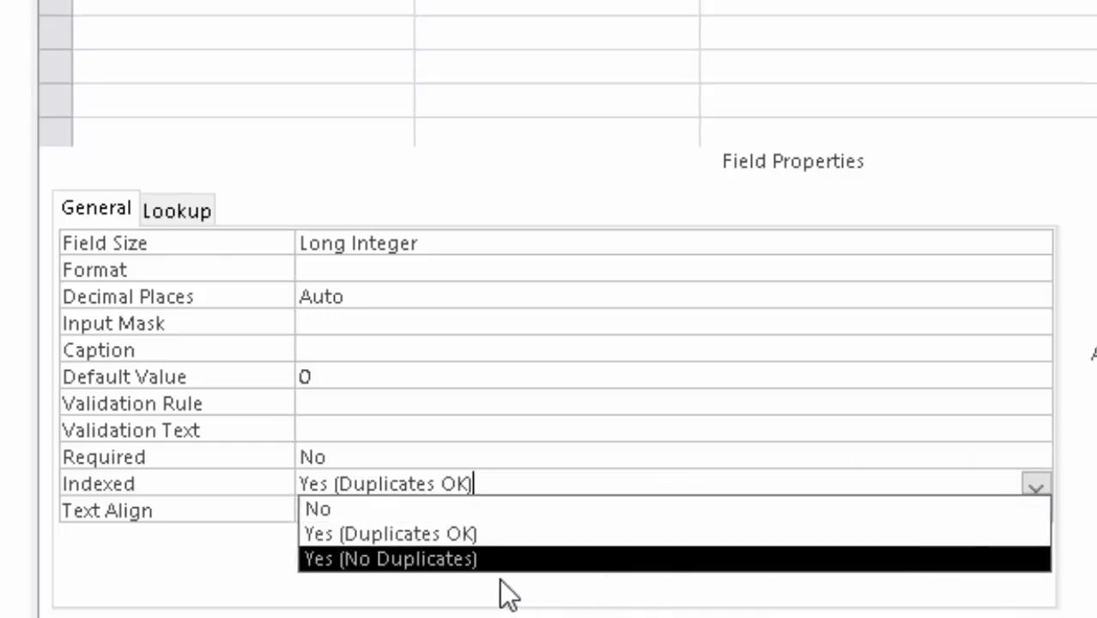
pyautogui.click(484, 559)
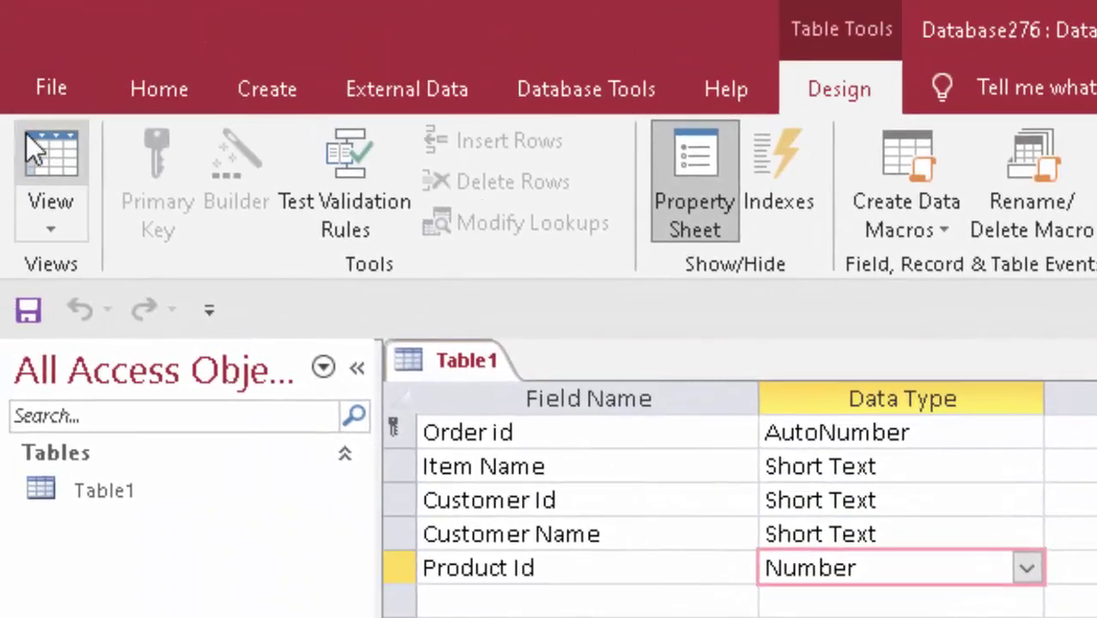
# Step: Try twice to save the design and return to the records; Access rejects the duplicate Product Ids
pyautogui.click(26, 136)
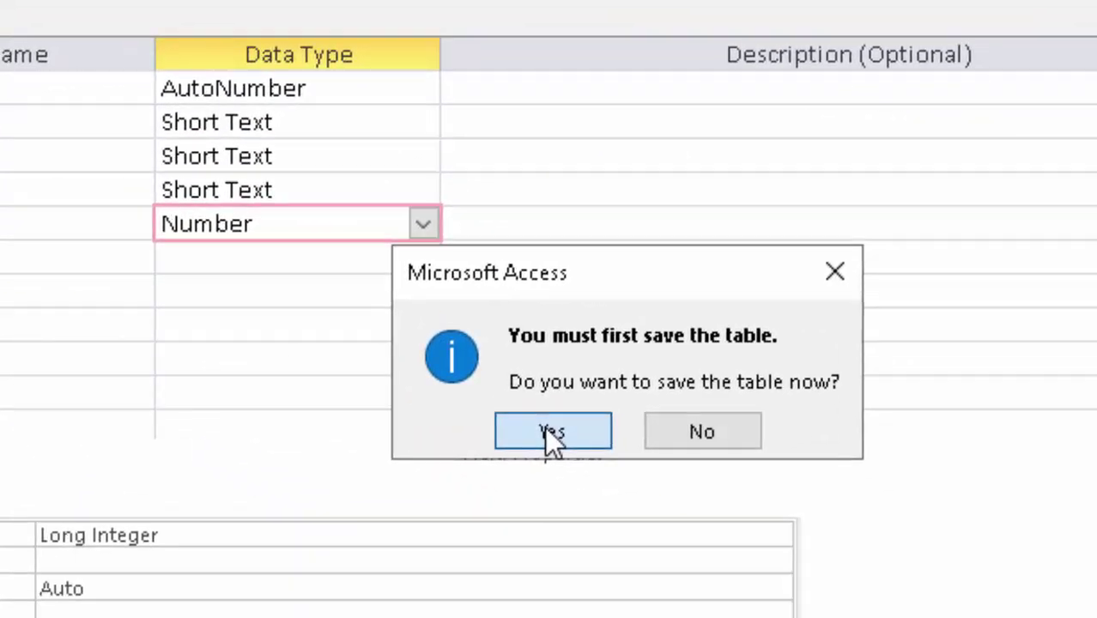
pyautogui.click(546, 427)
pyautogui.click(547, 424)
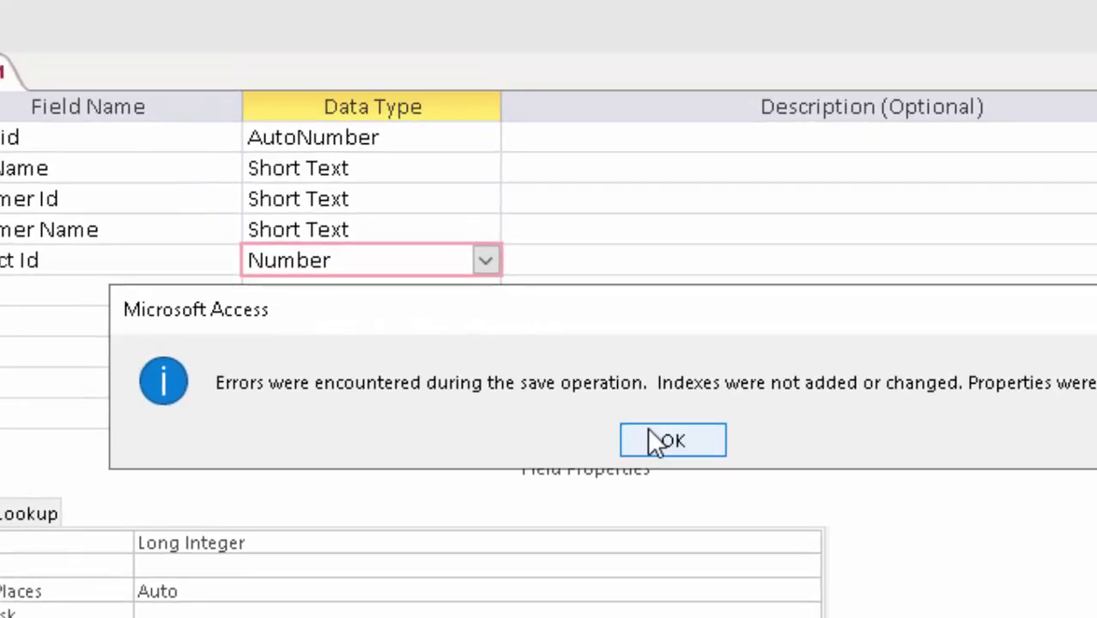
pyautogui.click(652, 438)
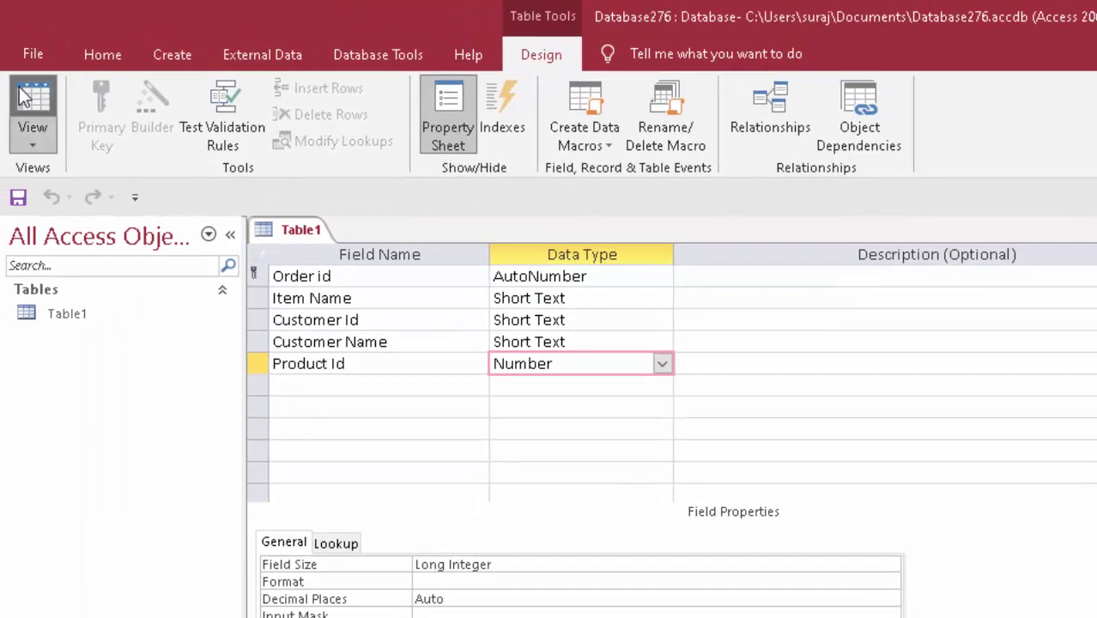
pyautogui.click(24, 98)
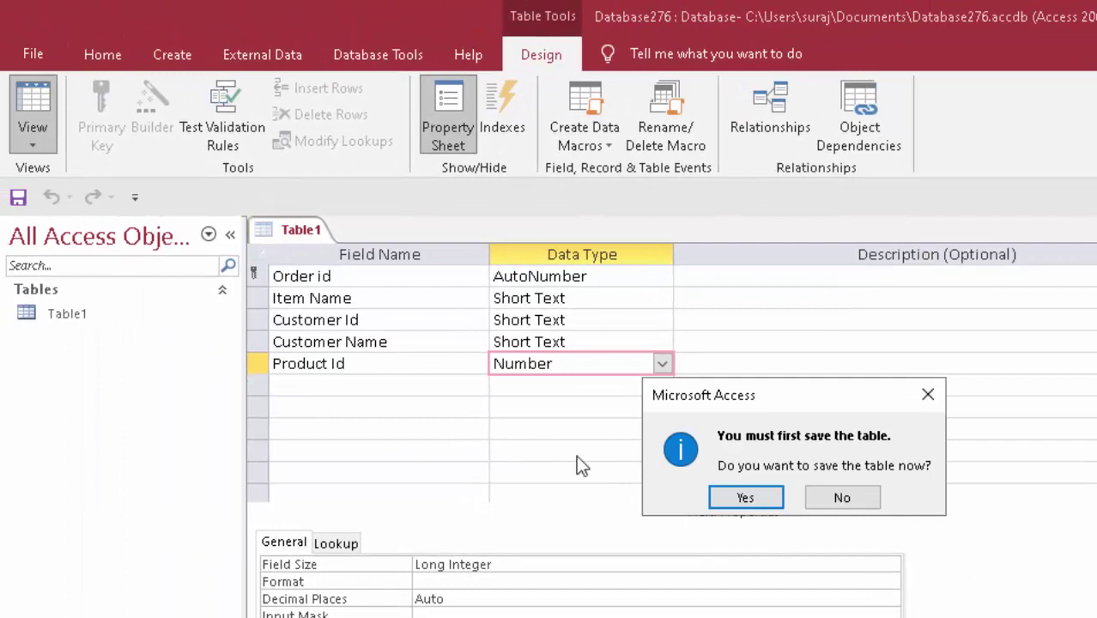
pyautogui.click(753, 496)
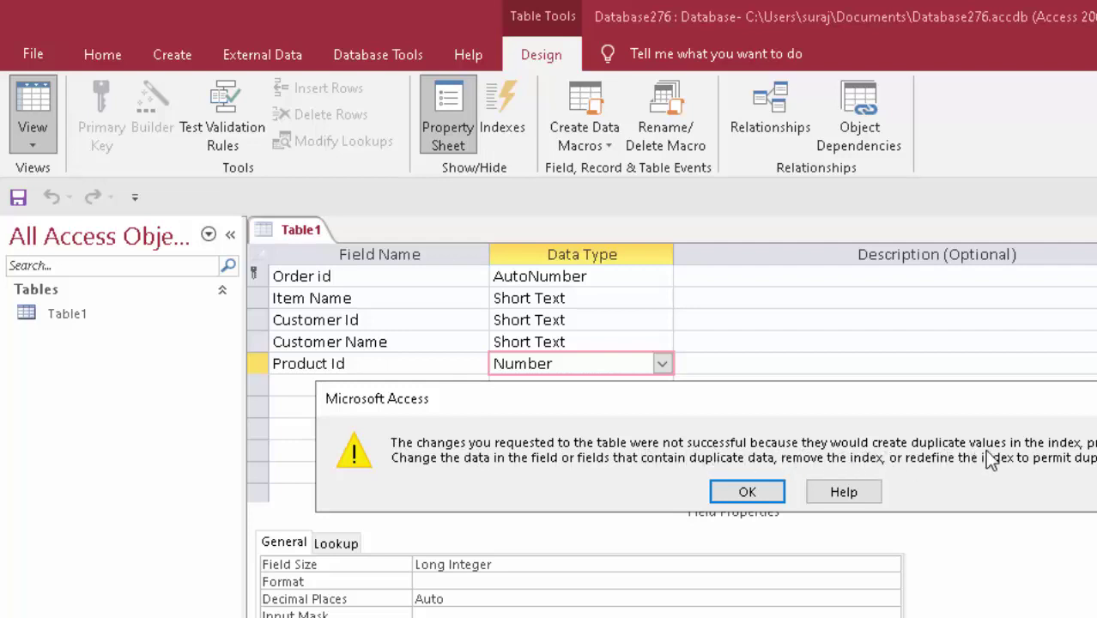
pyautogui.click(755, 492)
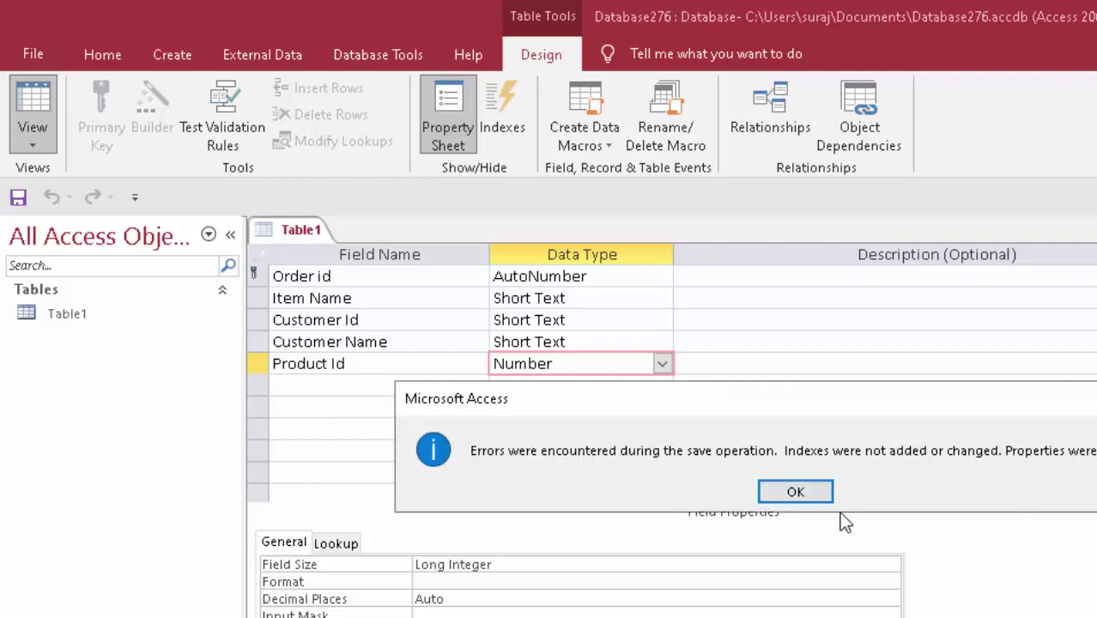
pyautogui.click(781, 492)
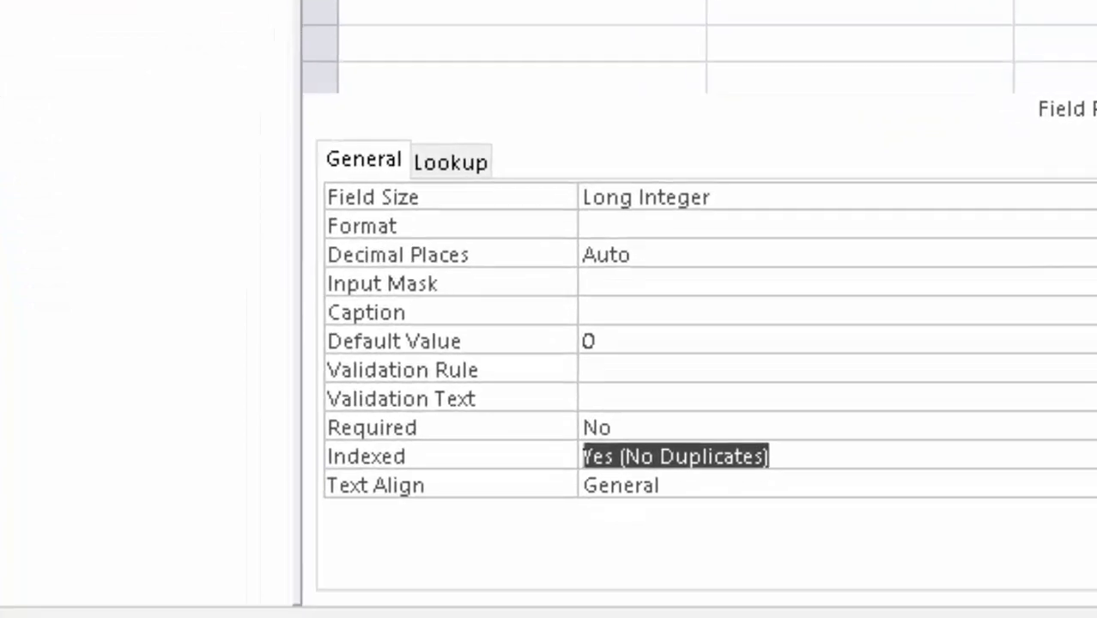
pyautogui.hotkey('alt', 'Down')
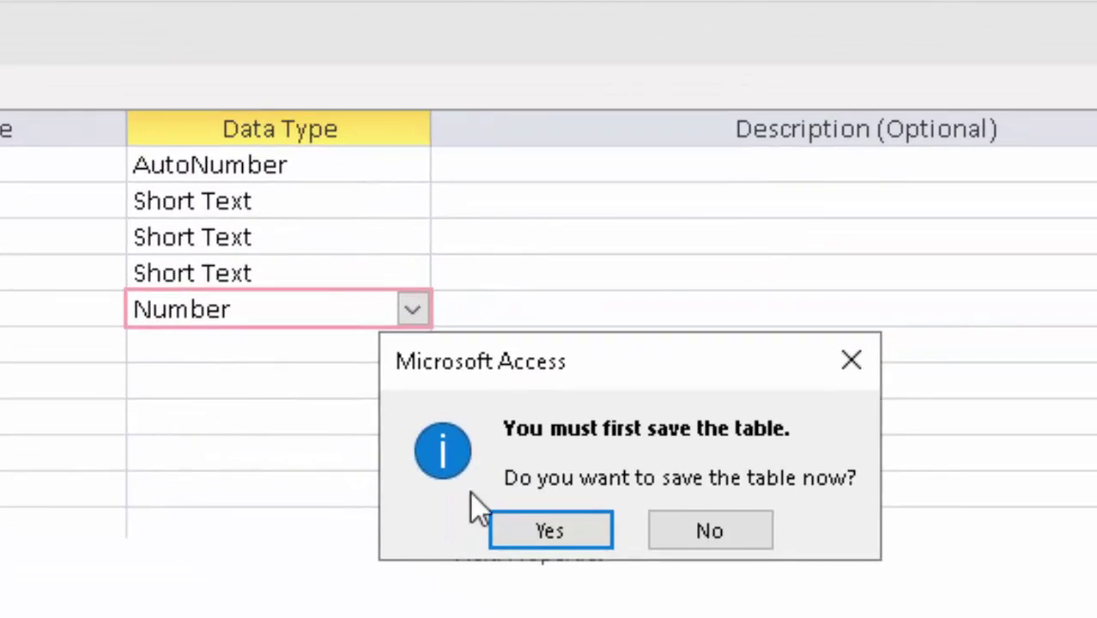
# Step: Save Table1, then change Mouse's Product Id to 112 and Headphone's to 114
pyautogui.click(585, 532)
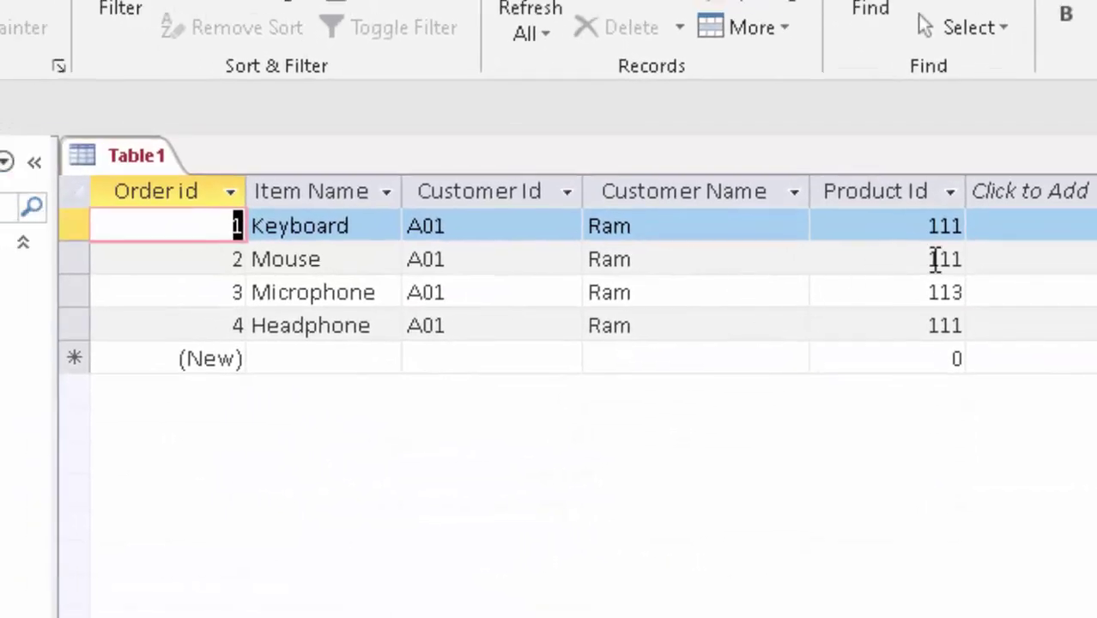
pyautogui.moveTo(962, 262); pyautogui.dragTo(1028, 270)
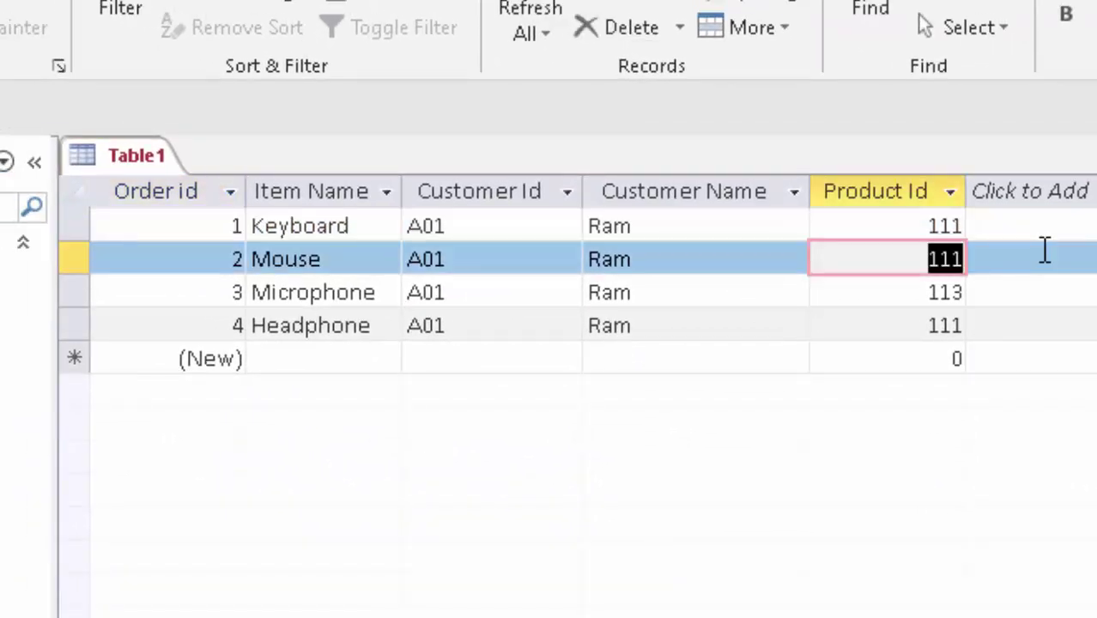
pyautogui.press('BackSpace')
pyautogui.write('12')
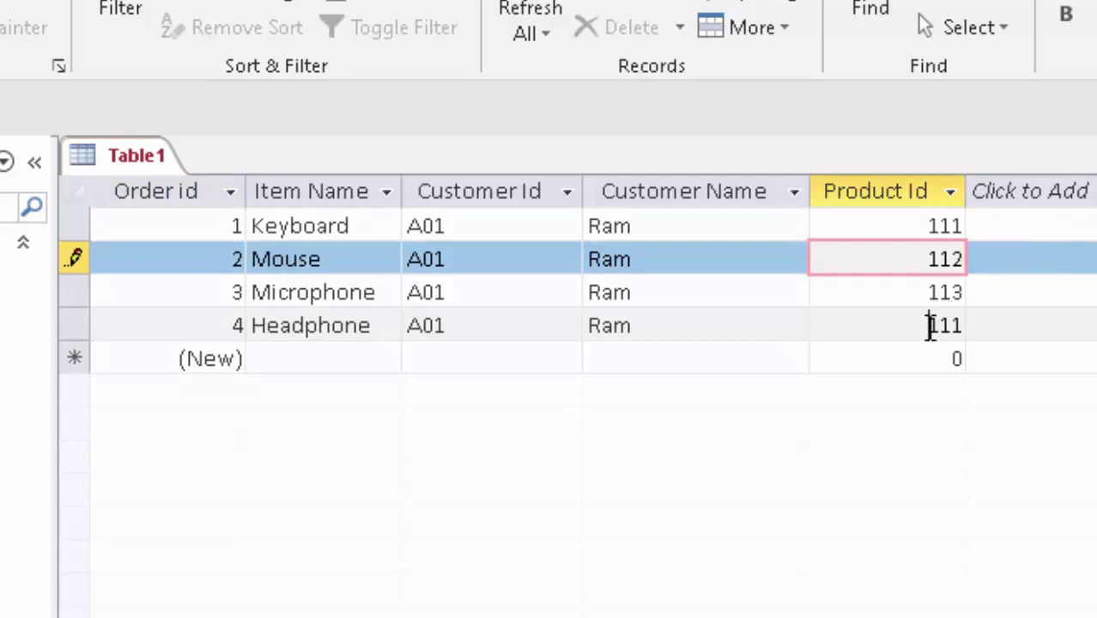
pyautogui.doubleClick(927, 326)
pyautogui.press('BackSpace')
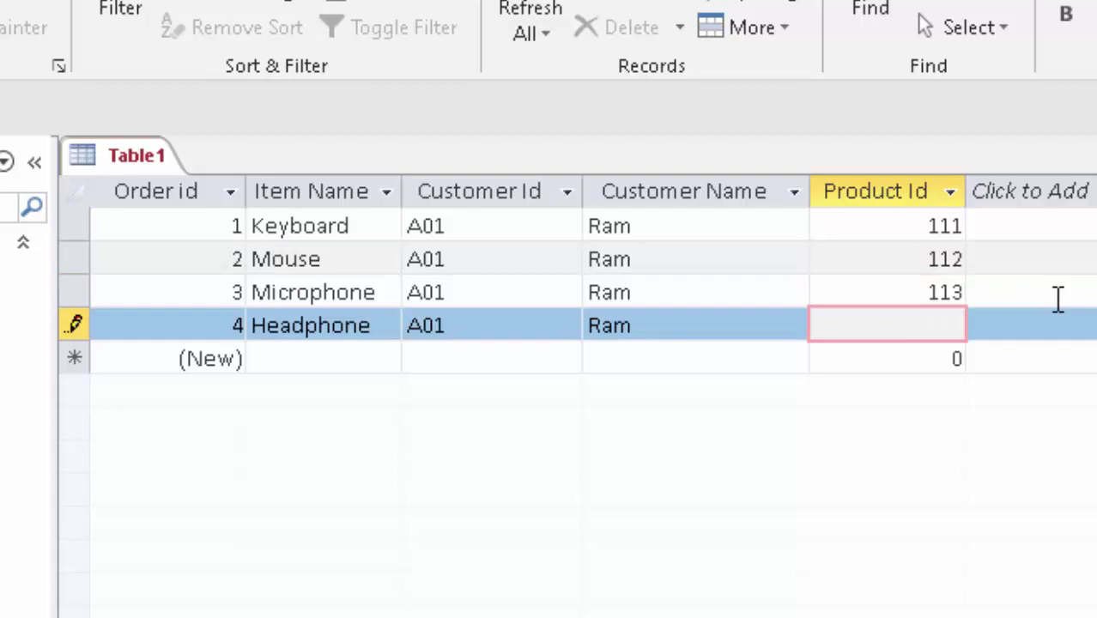
pyautogui.write('114')
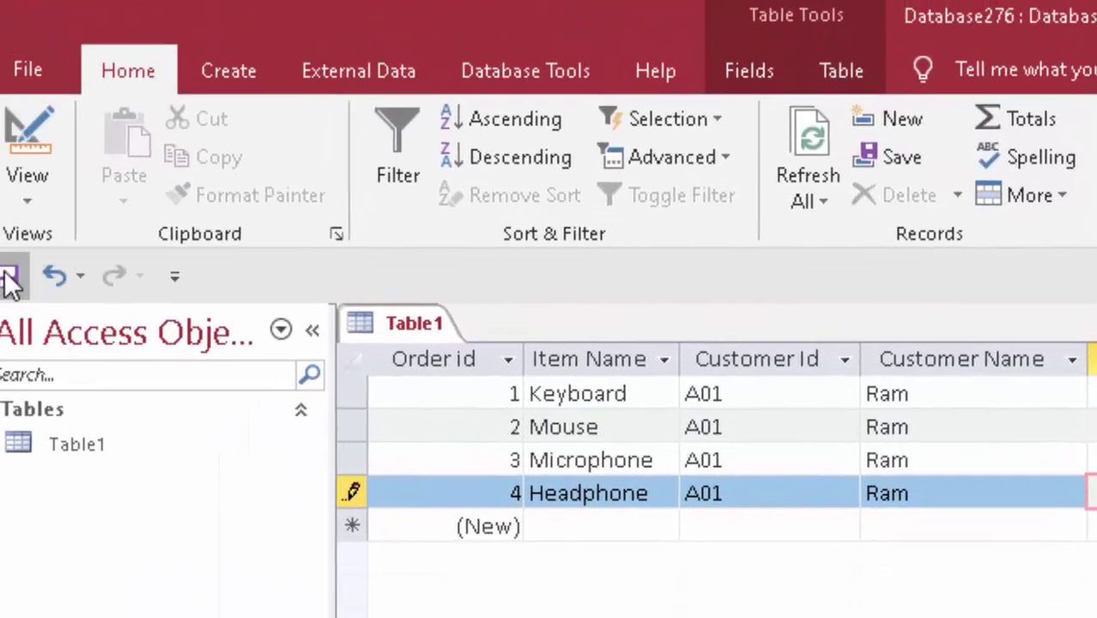
pyautogui.click(26, 288)
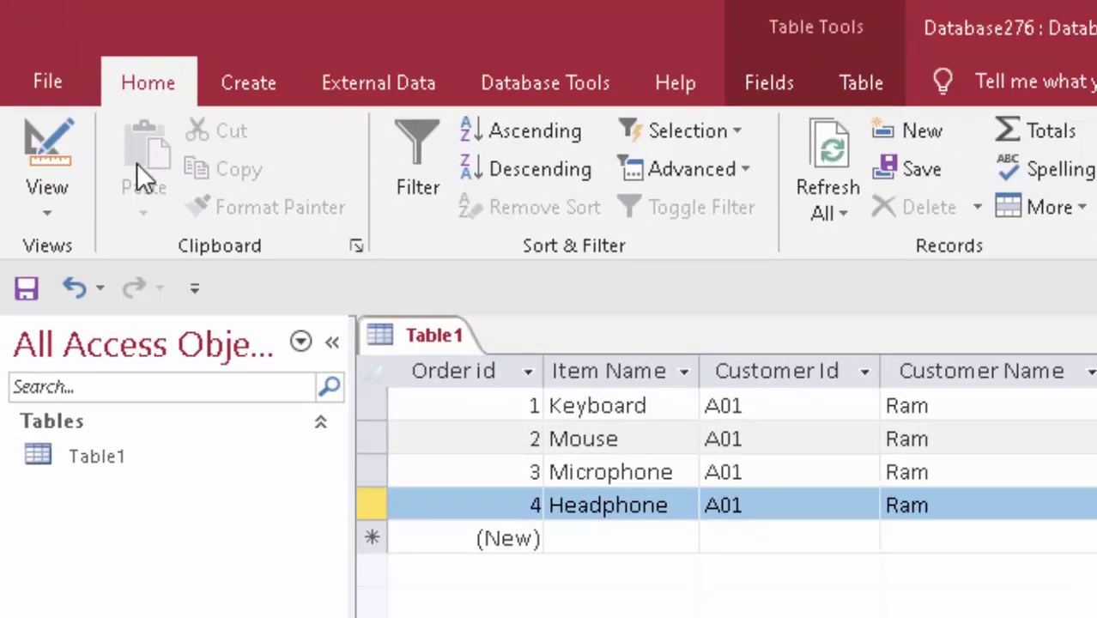
# Step: Set Product Id's Indexed property to Yes (No Duplicates) in Design View, then save and return to the records
pyautogui.click(30, 196)
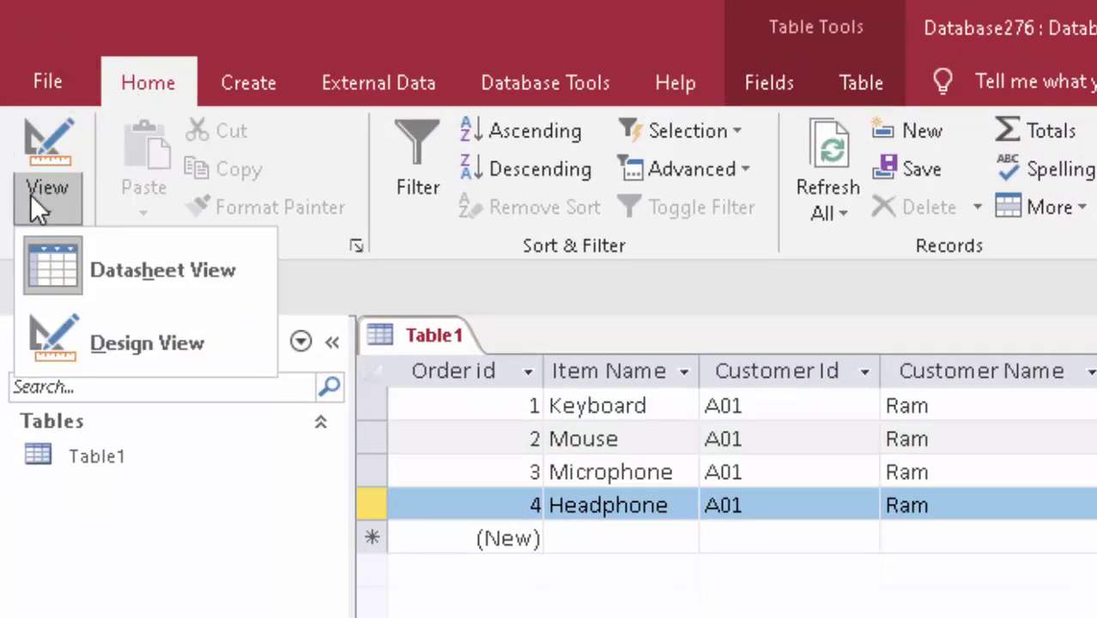
pyautogui.click(129, 343)
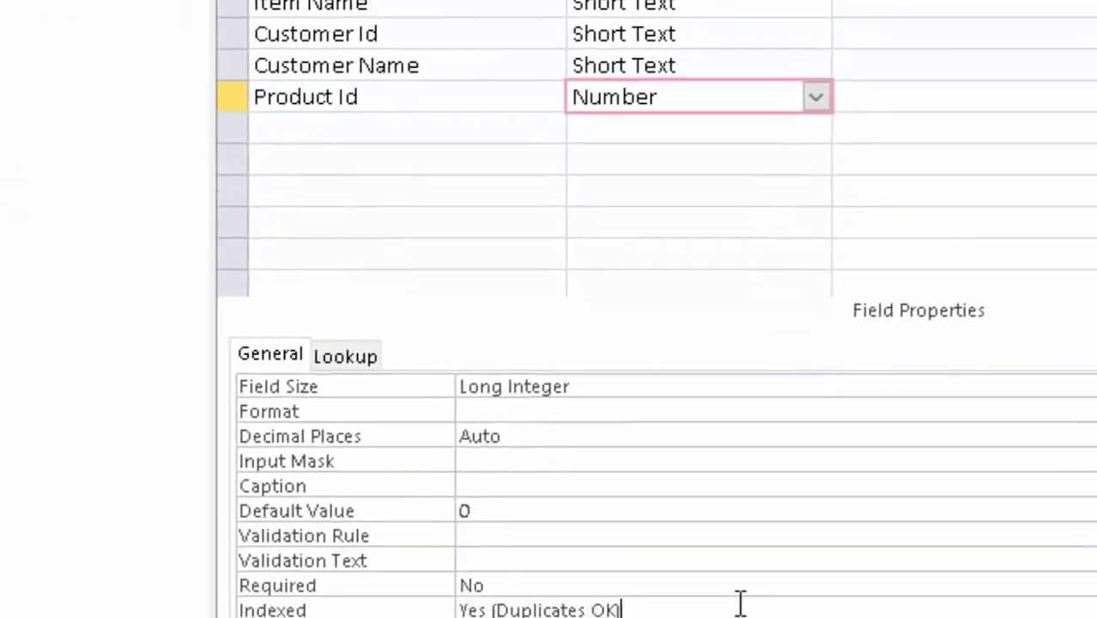
pyautogui.click(994, 478)
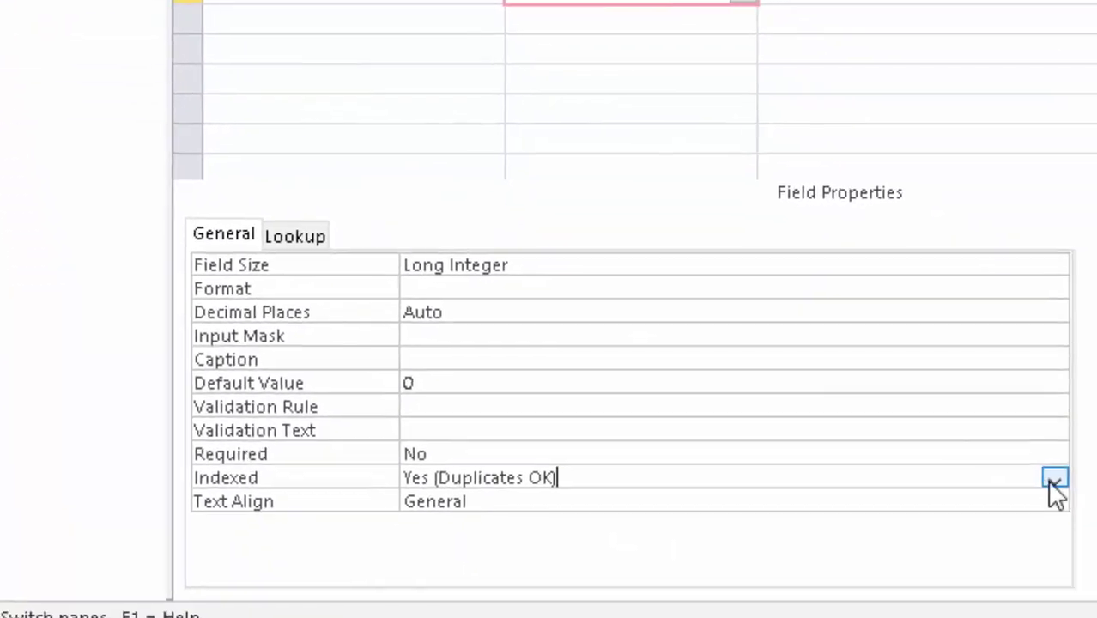
pyautogui.click(1054, 481)
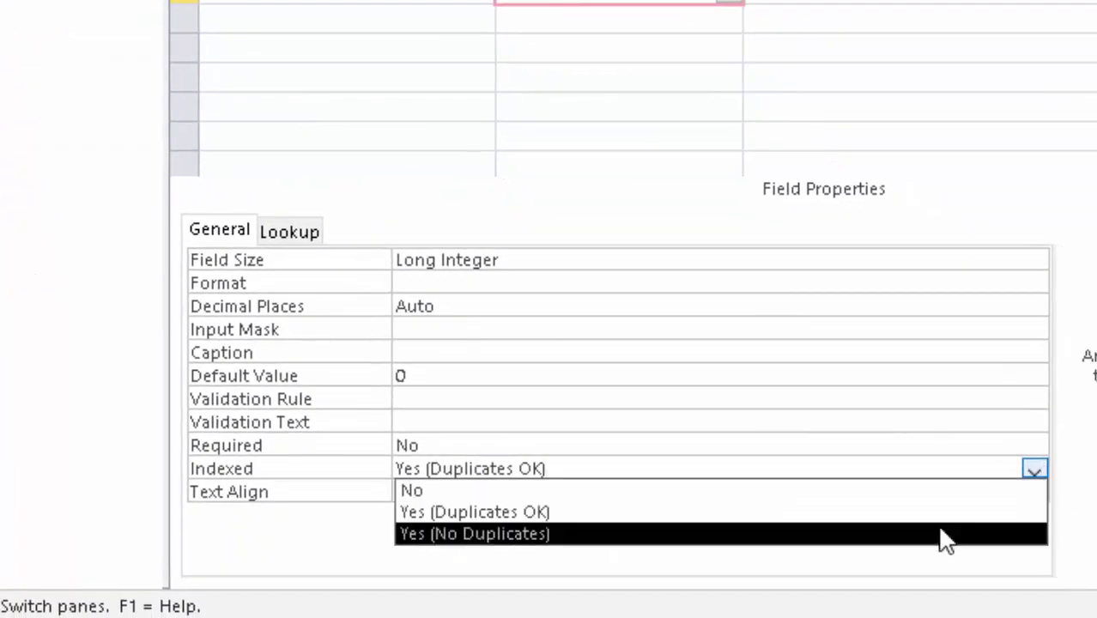
pyautogui.click(945, 534)
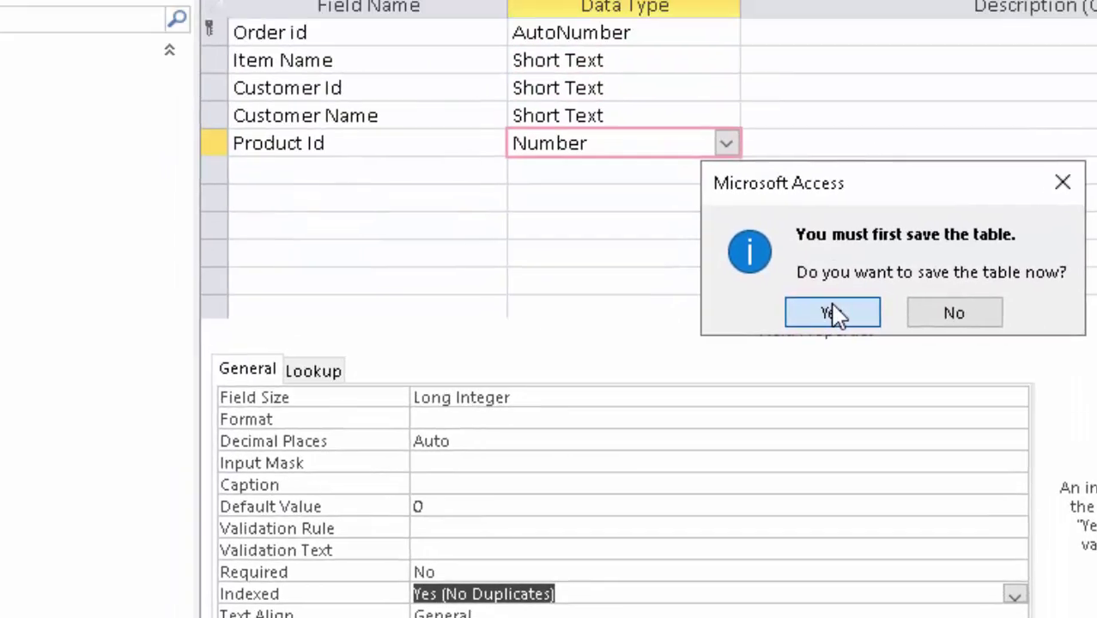
pyautogui.click(832, 314)
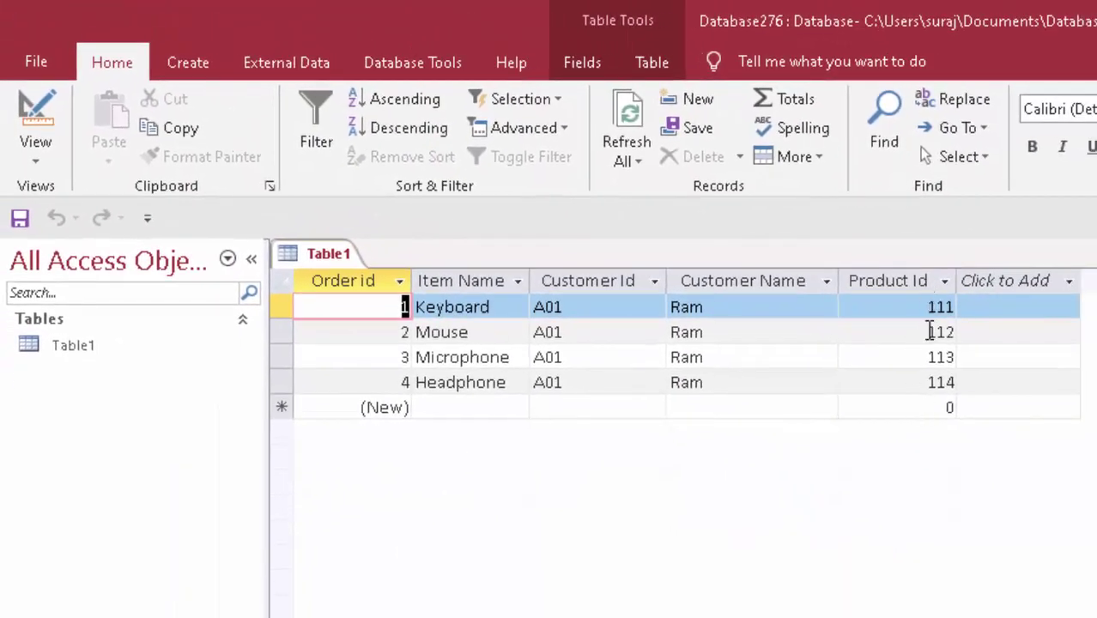
# Step: Enter a new Boya Mic record for customer A01, with the customer's name and duplicate Product Id 111
pyautogui.click(468, 407)
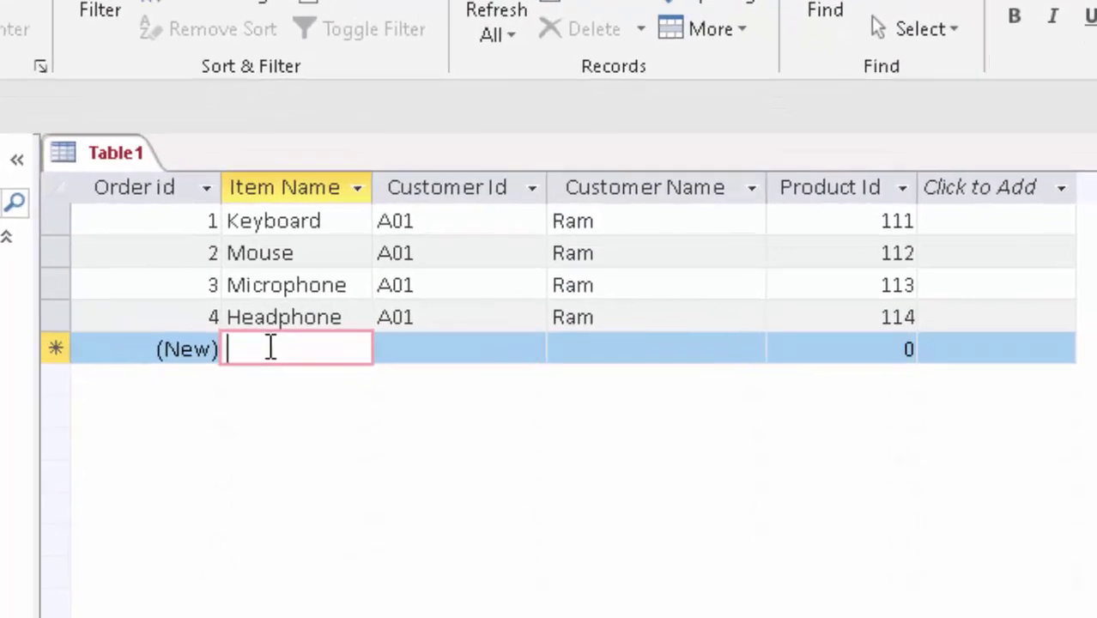
pyautogui.write('Boy')
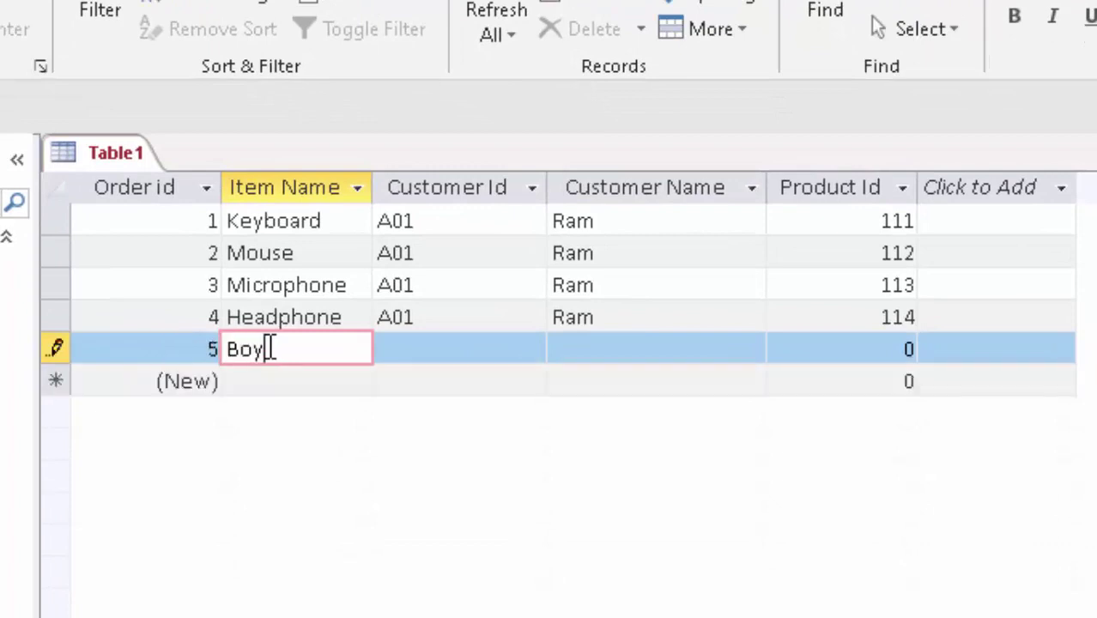
pyautogui.write('s Mi')
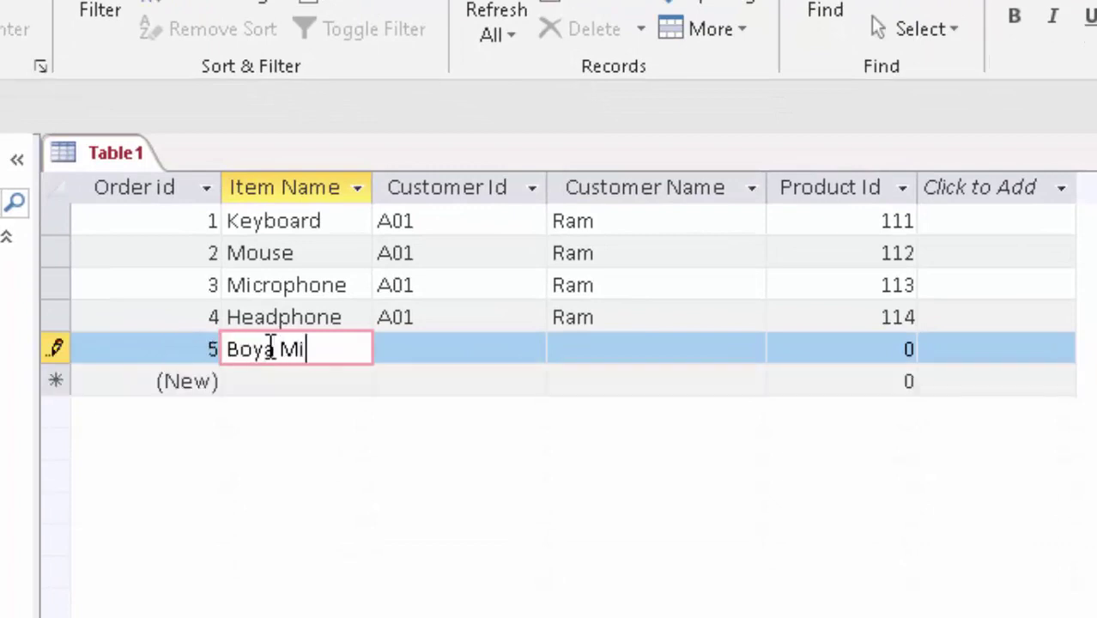
pyautogui.write('c')
pyautogui.press('Tab')
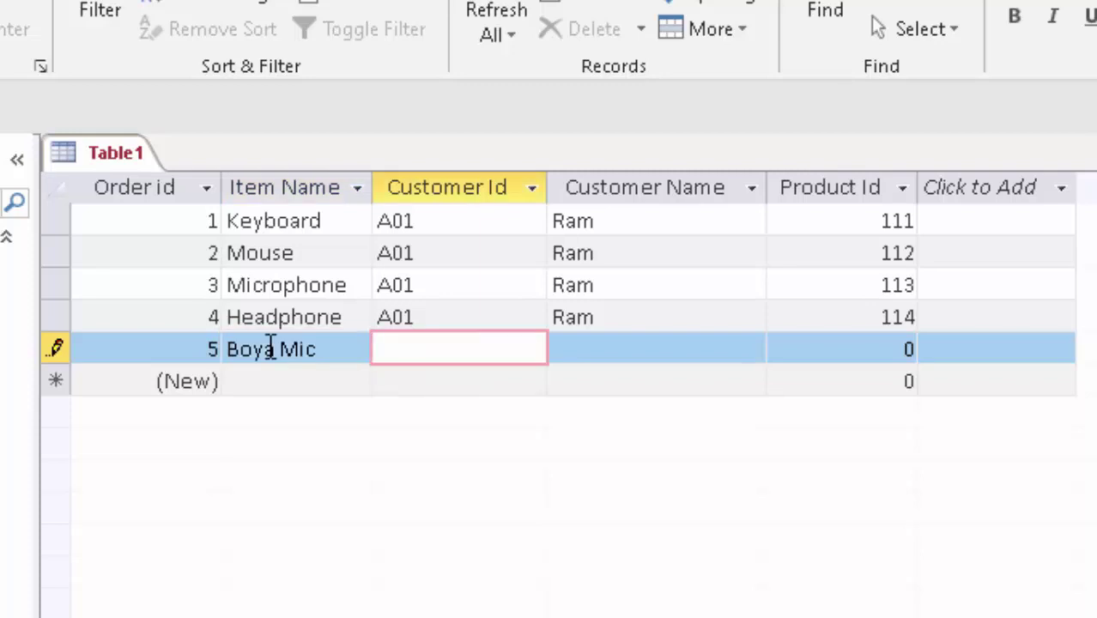
pyautogui.write('A0')
pyautogui.write('1')
pyautogui.press('Tab')
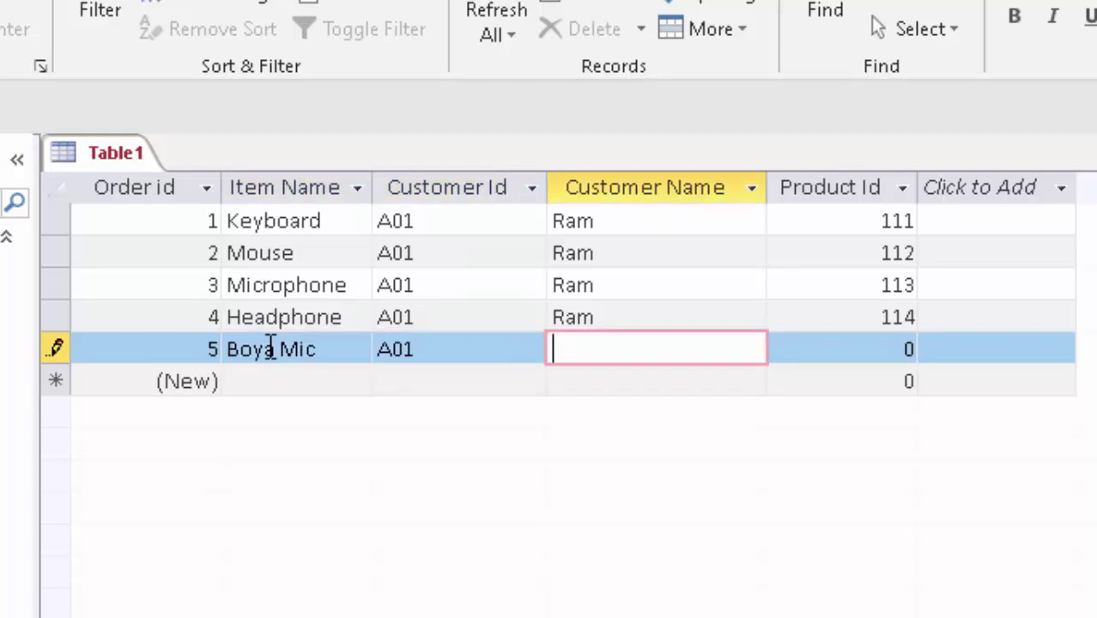
pyautogui.write('Ram')
pyautogui.press('Tab')
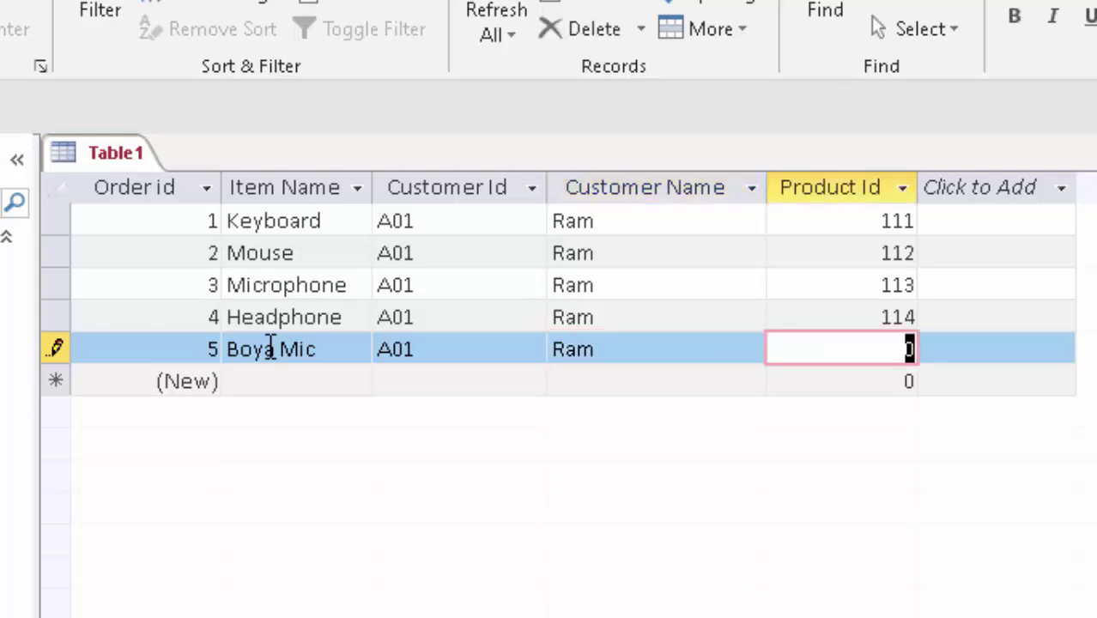
pyautogui.write('111')
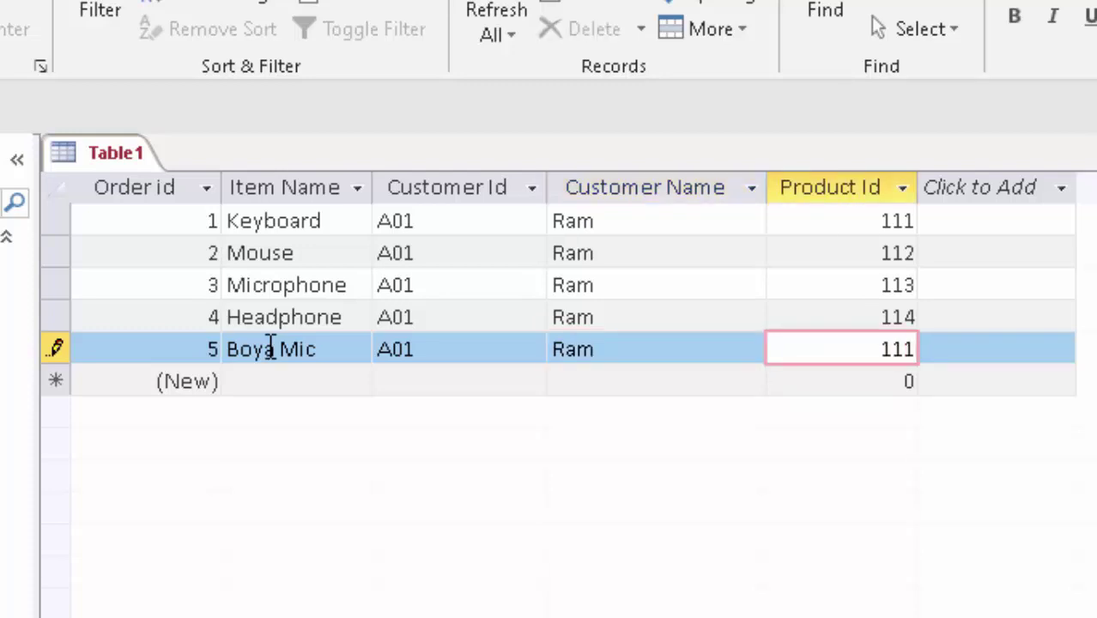
pyautogui.press('Tab')
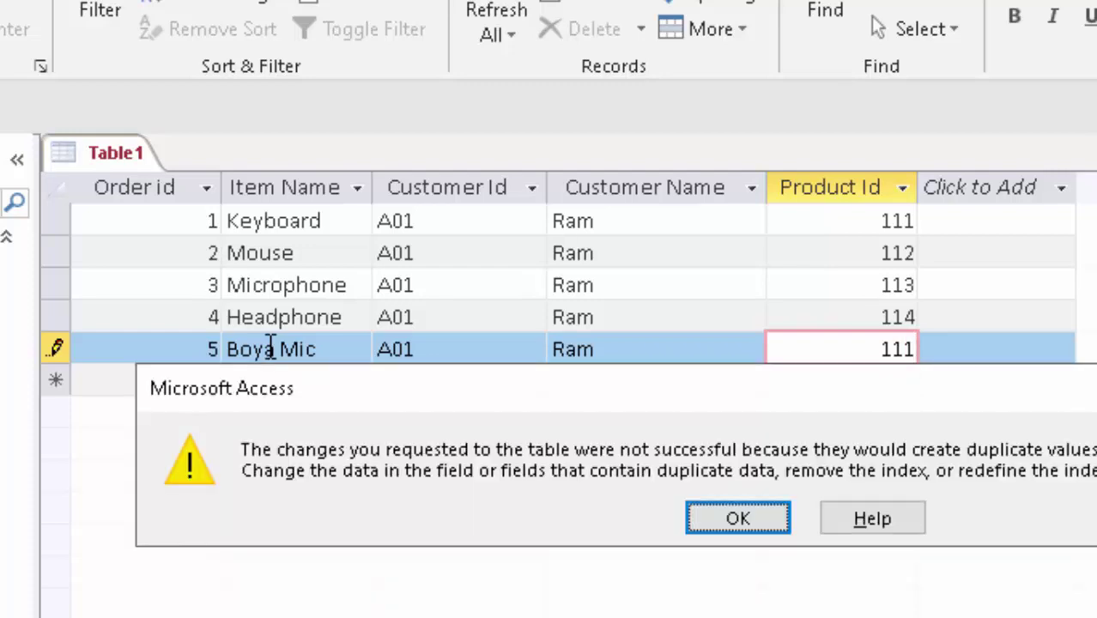
# Step: Dismiss the duplicate-value errors, change Boya Mic's Product Id to 115, and save the record
pyautogui.press('Return')
pyautogui.press('Tab')
pyautogui.press('Return')
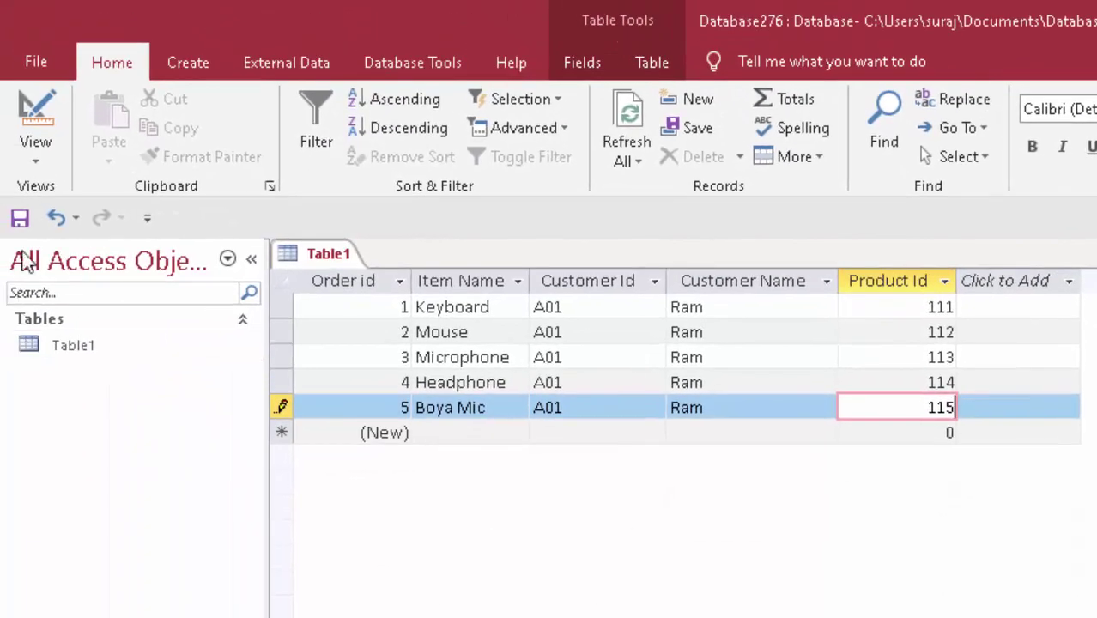
pyautogui.click(19, 220)
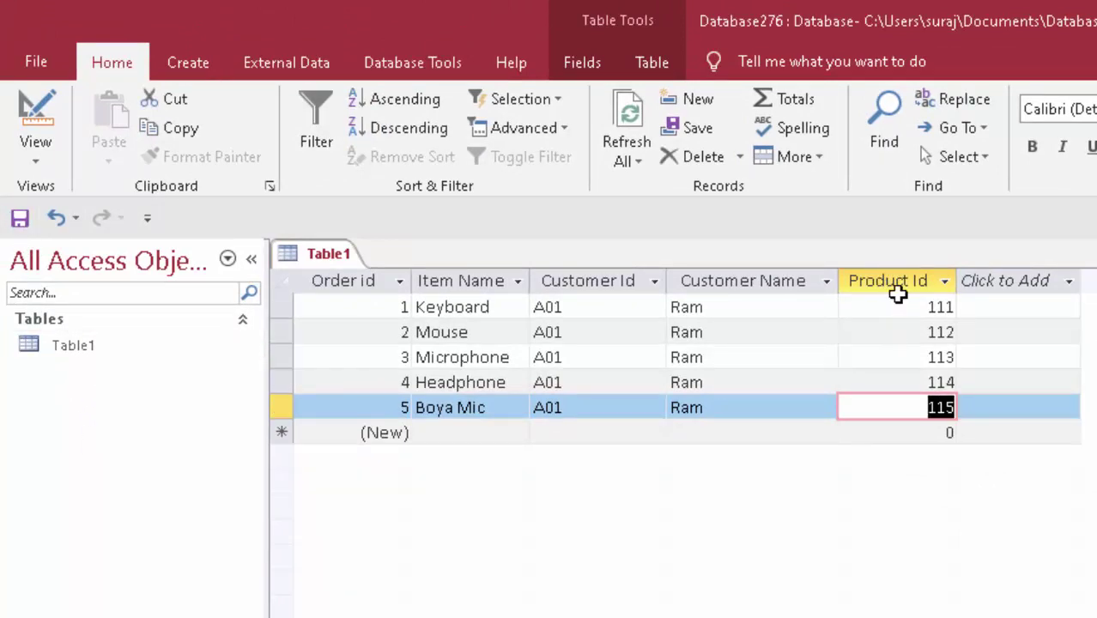
pyautogui.click(892, 387)
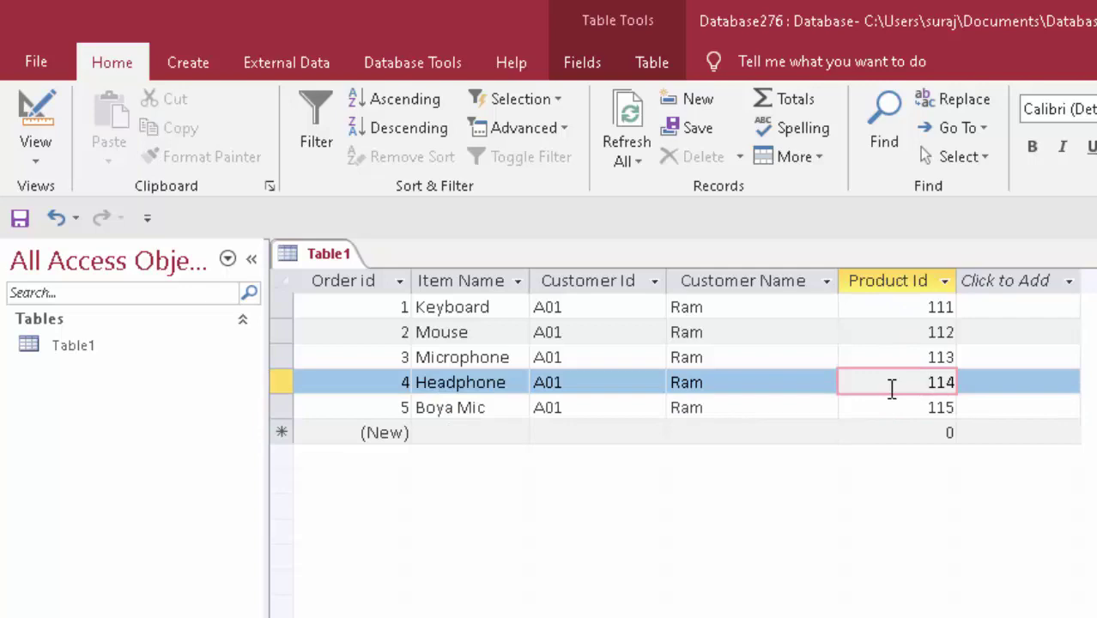
pyautogui.click(43, 86)
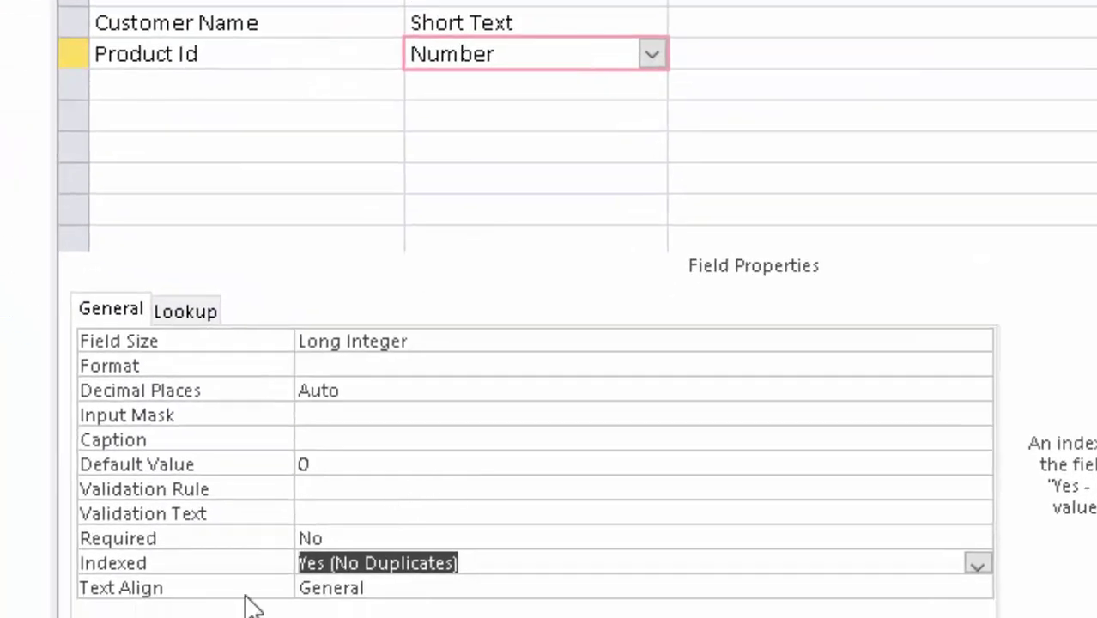